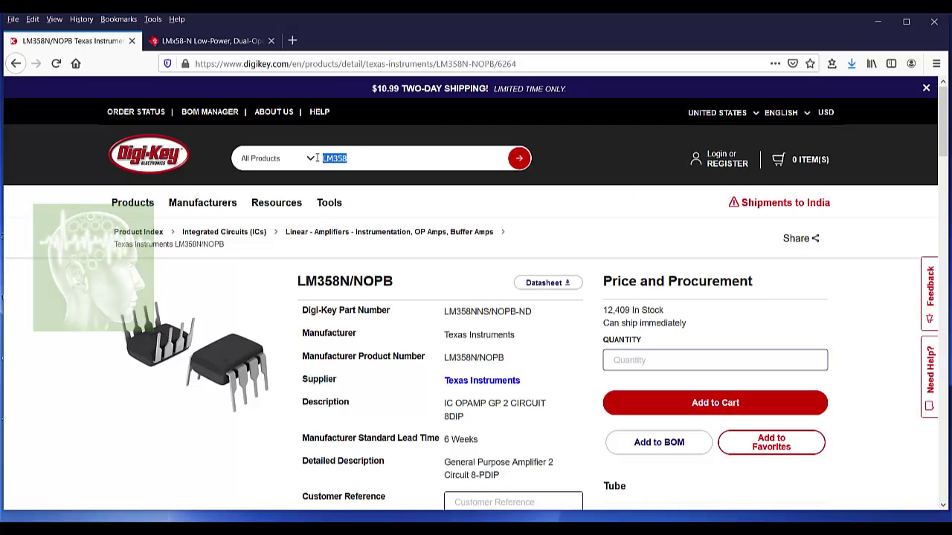
Open the LM358N/NOPB datasheet from the product page's media downloads and read its features and applications page
left_click(289, 286)
scroll(352, 301, "down", 5)
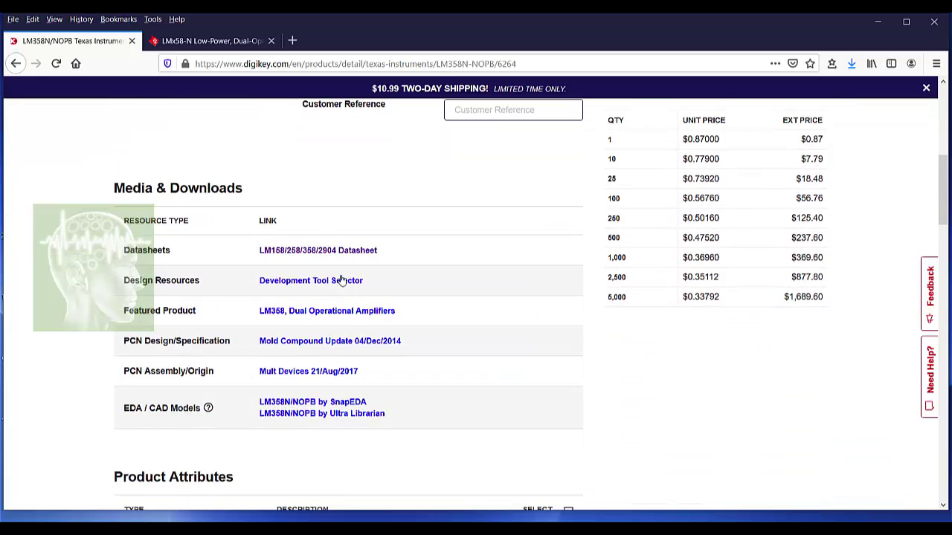
left_click(340, 252)
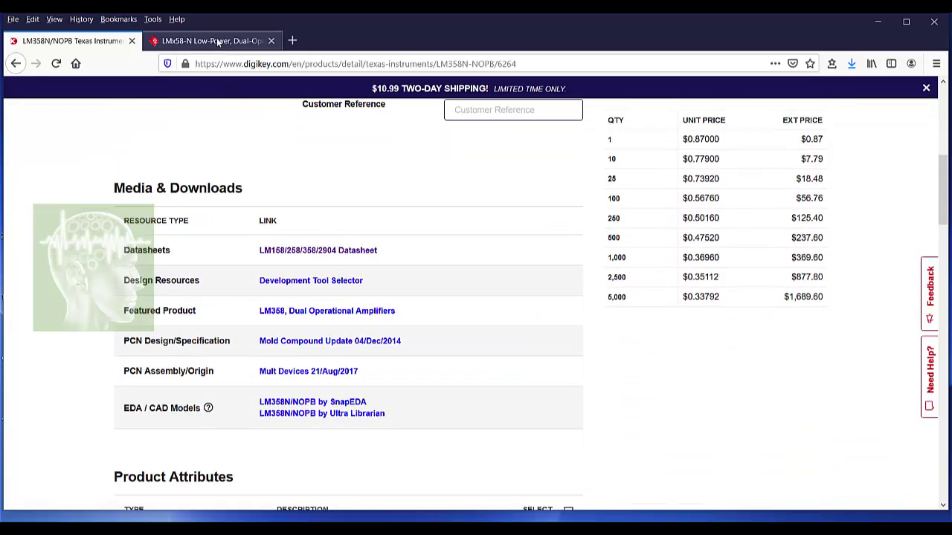
scroll(522, 262, "down", 5)
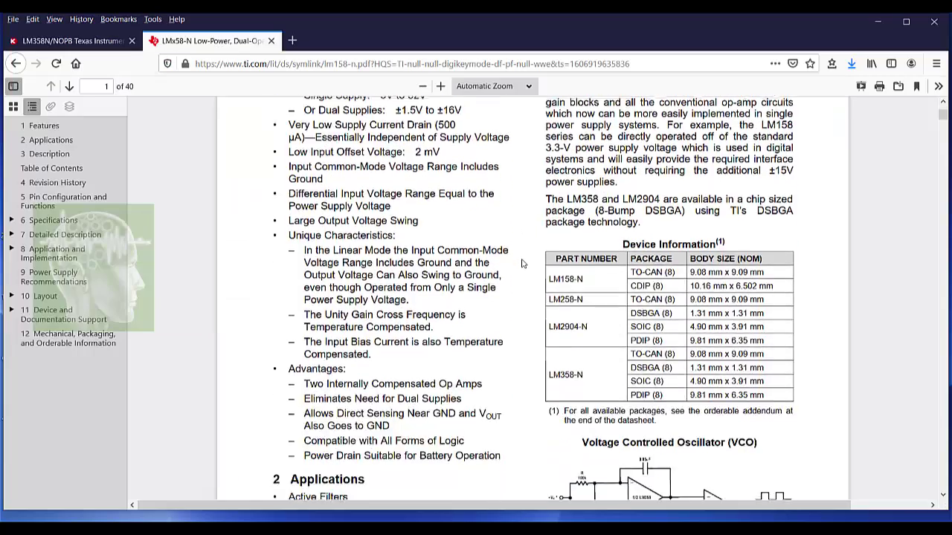
scroll(522, 265, "down", 1)
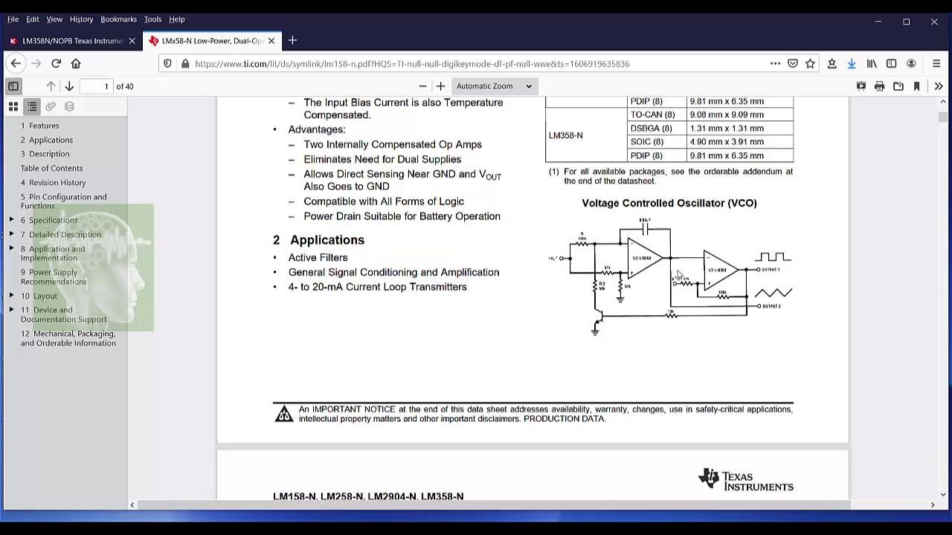
Examine the datasheet's pin configuration diagrams for each package and the pin functions table
scroll(688, 281, "down", 4)
scroll(688, 280, "down", 10)
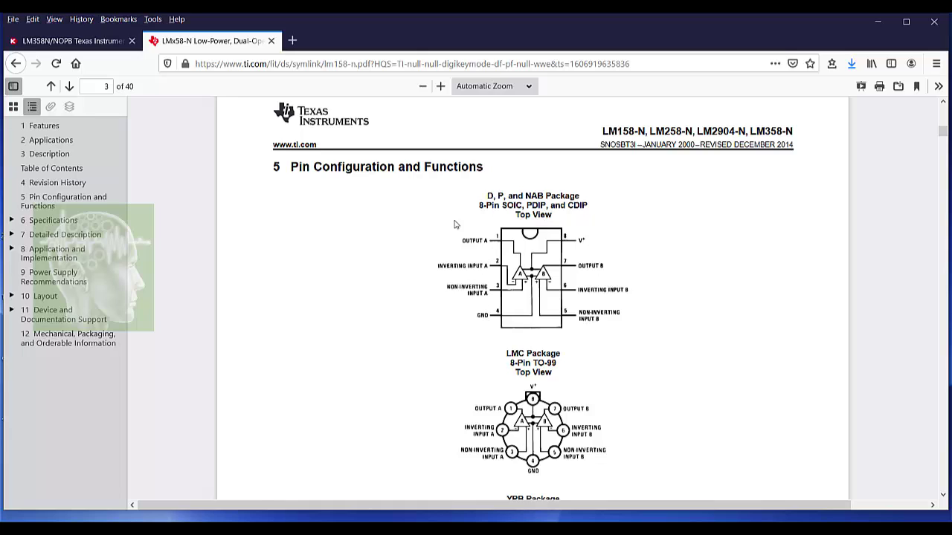
scroll(594, 279, "down", 5)
scroll(595, 280, "down", 3)
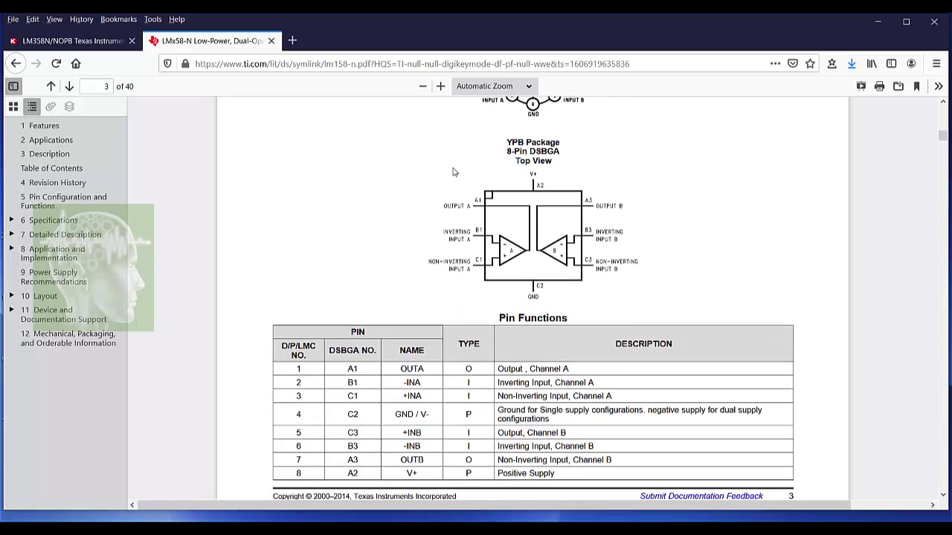
scroll(634, 268, "up", 1)
scroll(635, 262, "up", 5)
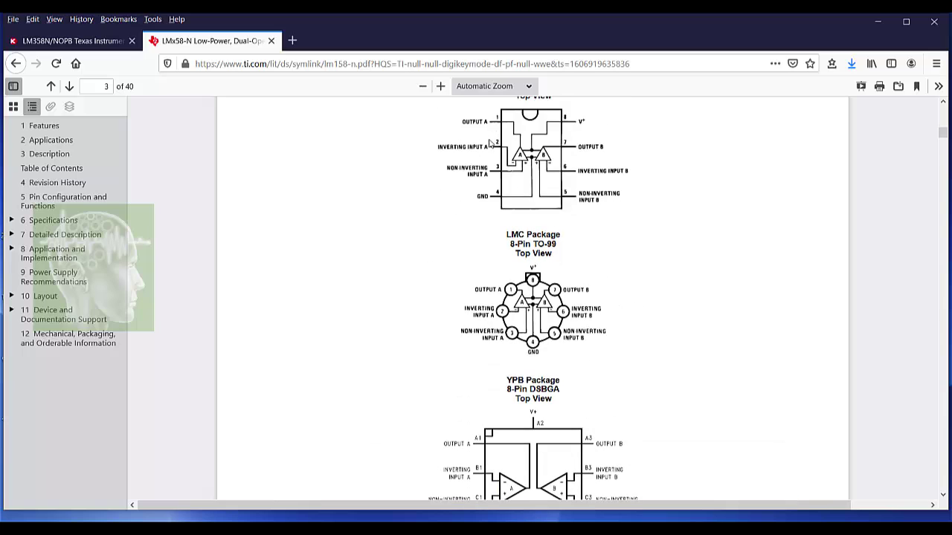
scroll(570, 169, "down", 6)
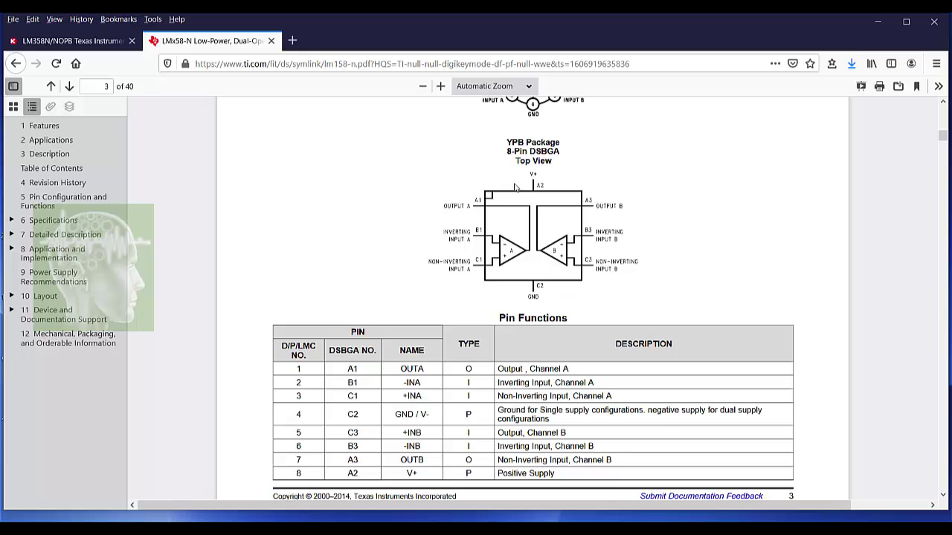
scroll(501, 233, "down", 3)
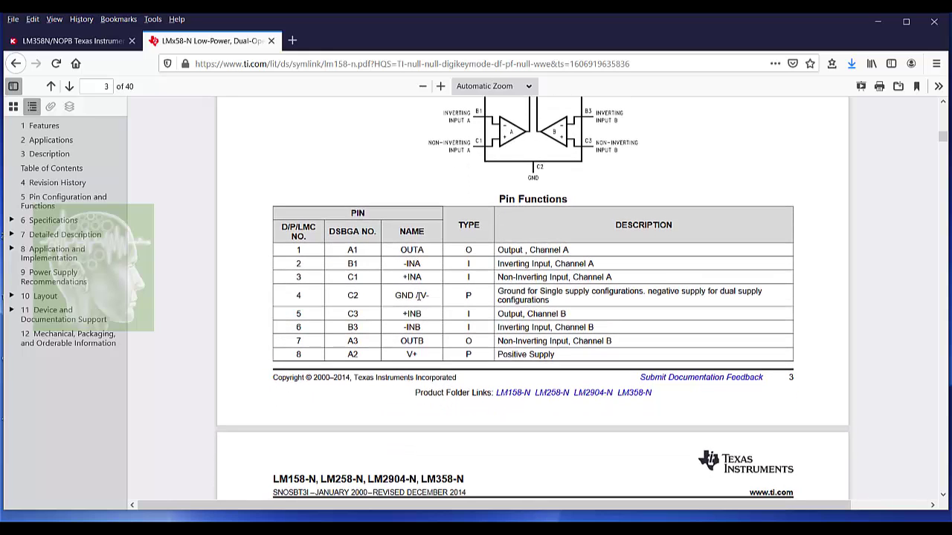
scroll(440, 342, "up", 3)
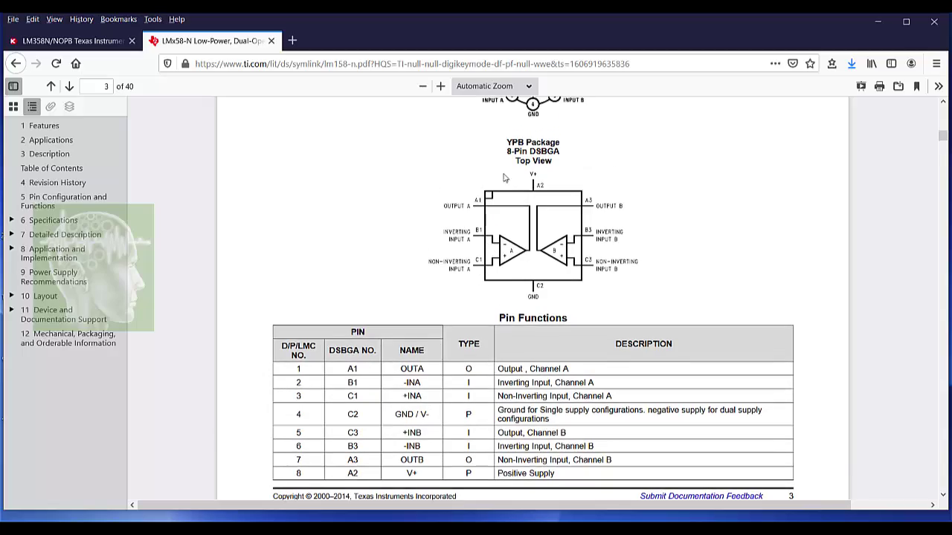
Look through the datasheet's package outline drawings for the CDIP and D0008A SOIC packages and their dimensions
scroll(519, 308, "down", 20)
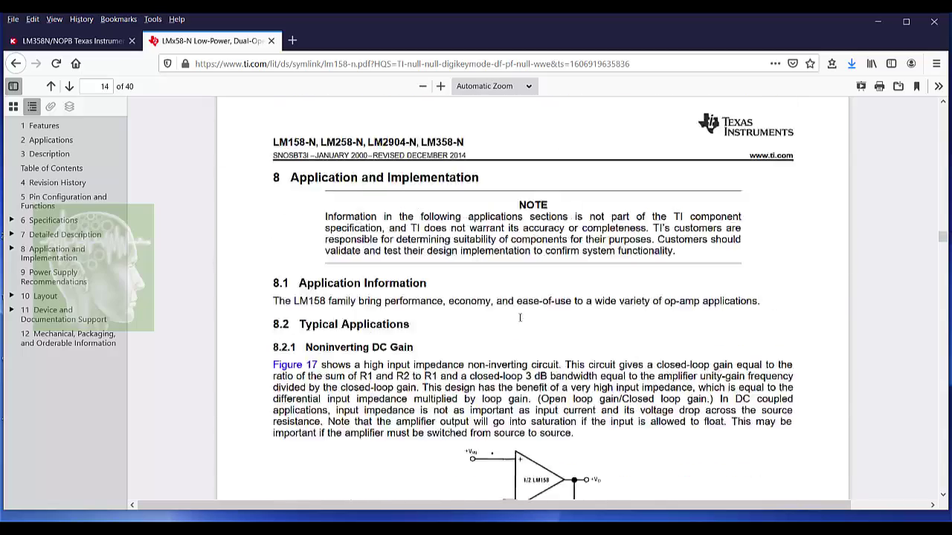
scroll(521, 322, "down", 20)
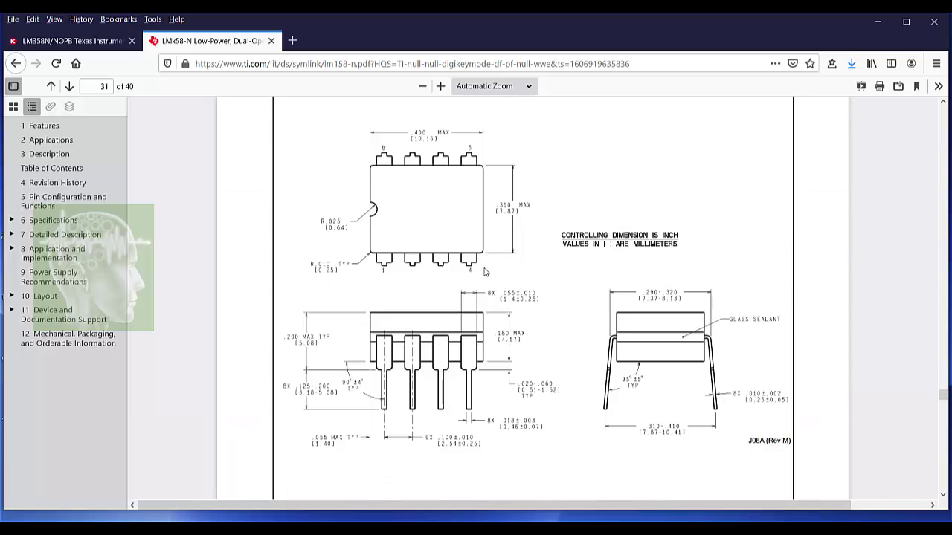
scroll(512, 300, "down", 5)
scroll(512, 301, "down", 10)
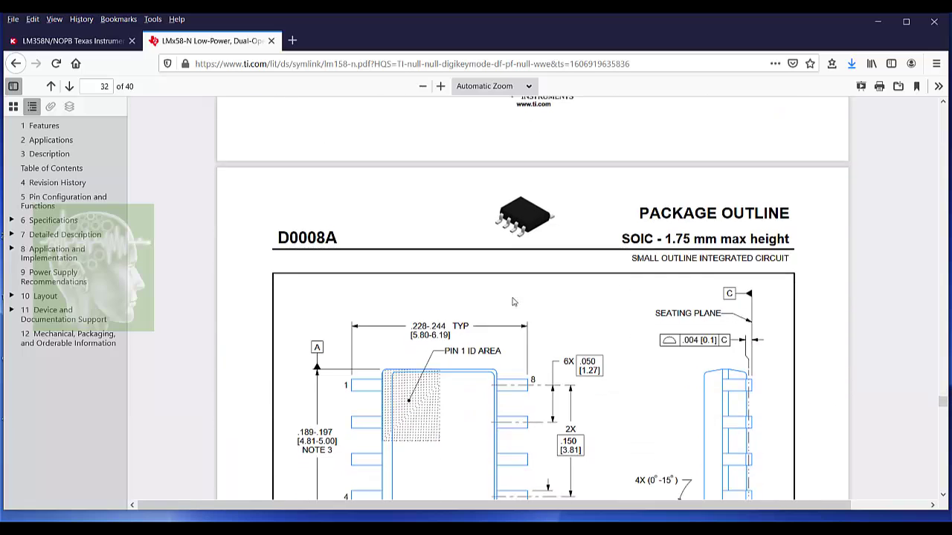
scroll(517, 357, "down", 10)
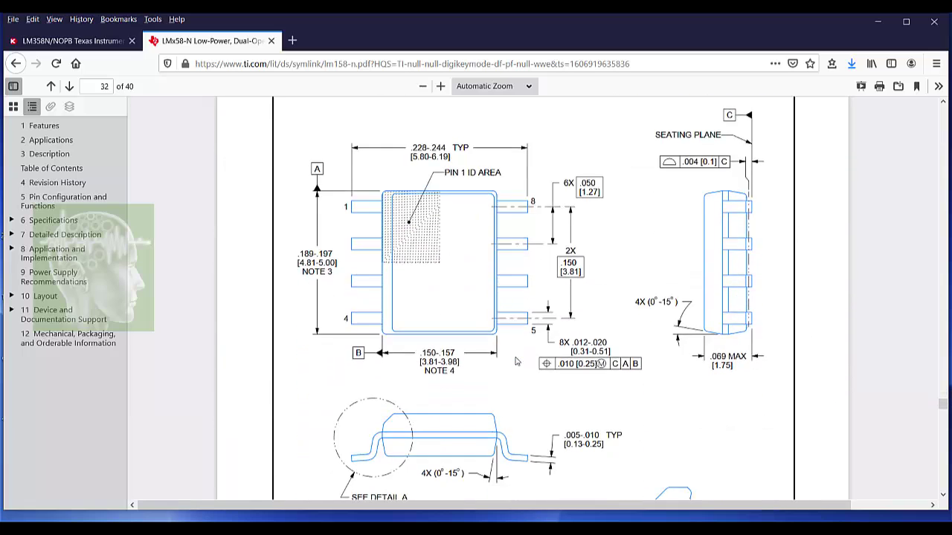
scroll(517, 361, "down", 10)
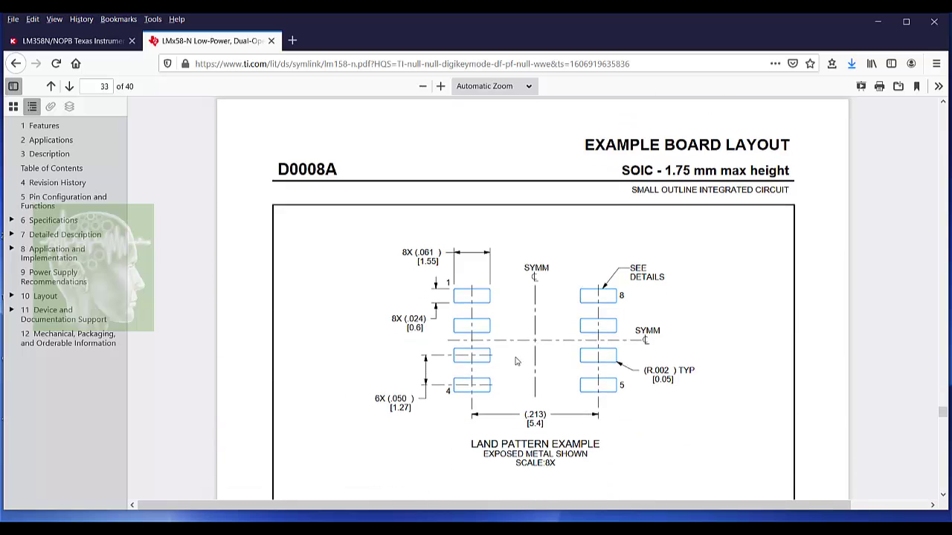
Examine the land pattern example and its pad dimensions in the D0008A example board layout
left_click_drag(473, 382, 604, 398)
left_click(585, 397)
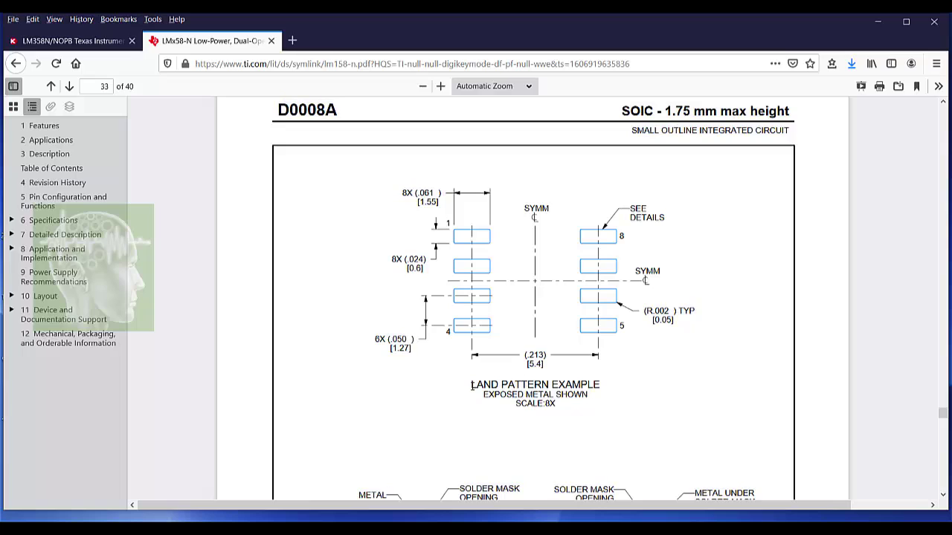
left_click_drag(472, 385, 603, 400)
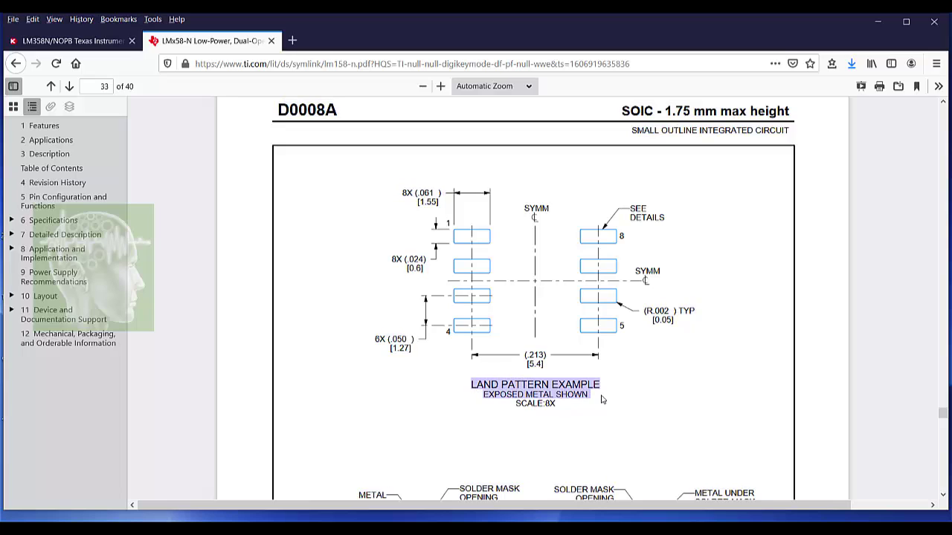
left_click(673, 379)
scroll(582, 327, "down", 3)
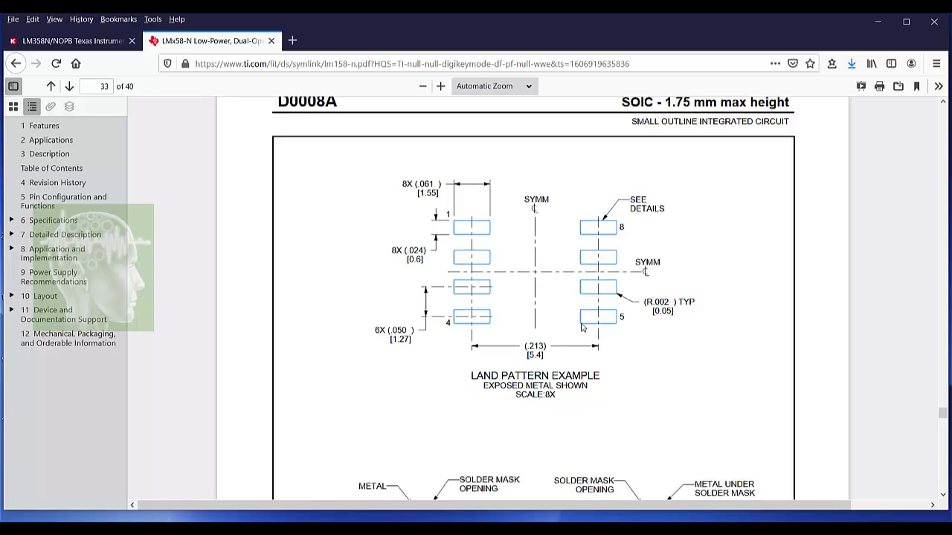
scroll(582, 327, "down", 5)
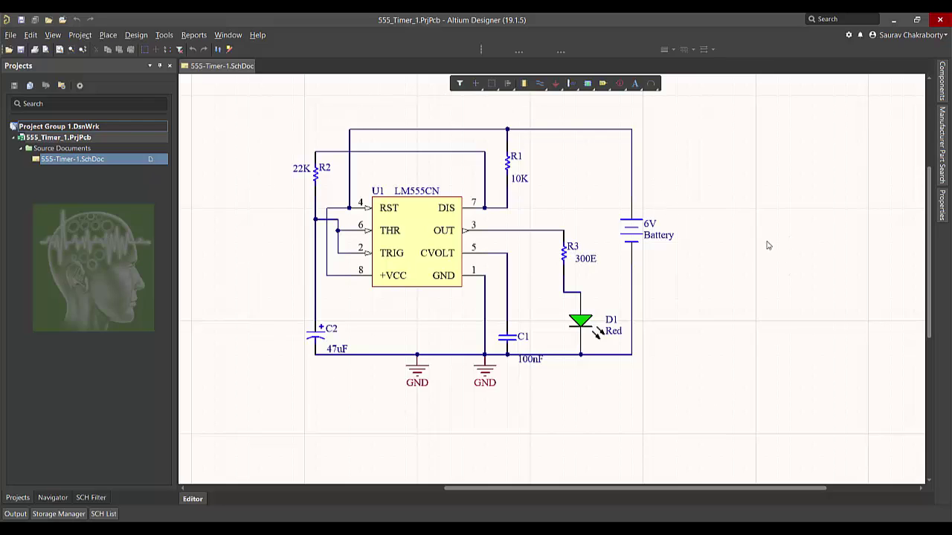
Switch to Altium Designer and start a new local PCB project of the default type, named Comp-LM358
left_click(10, 35)
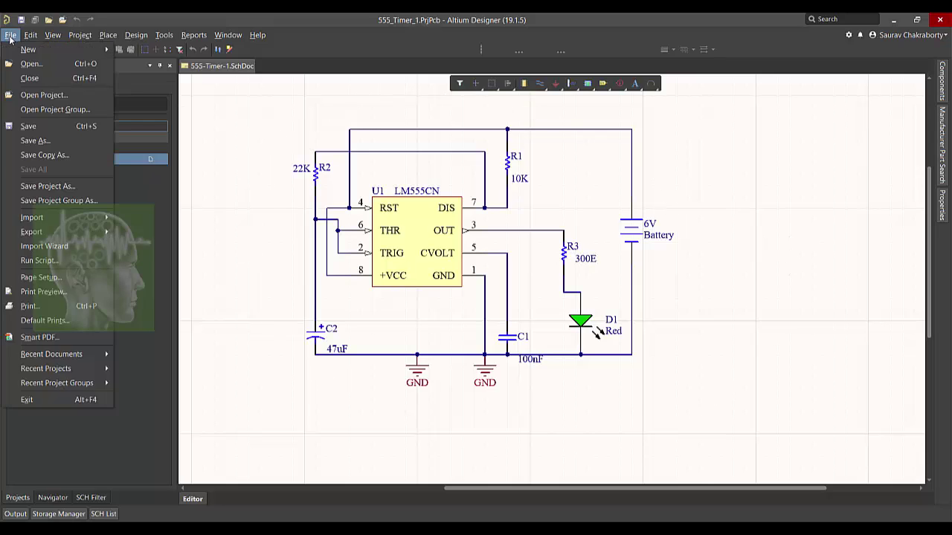
mouse_move(15, 49)
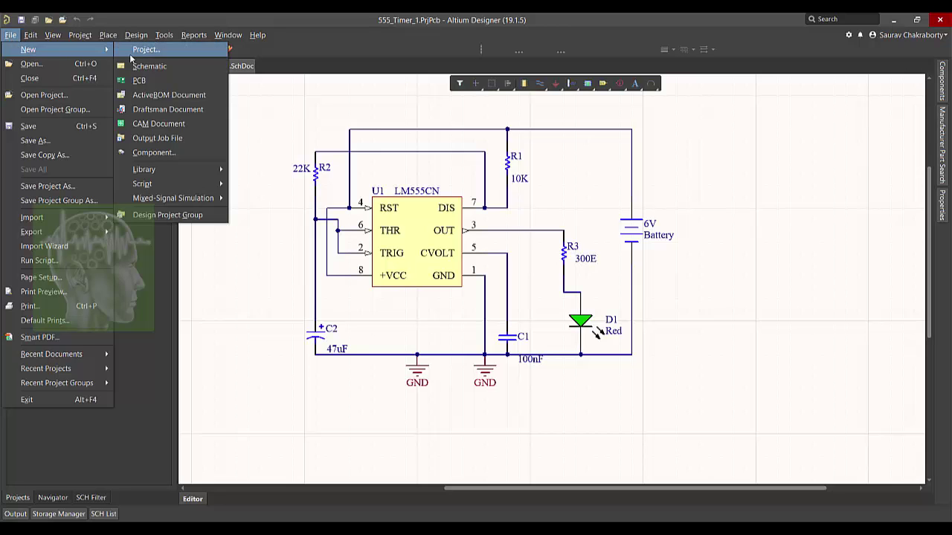
left_click(130, 52)
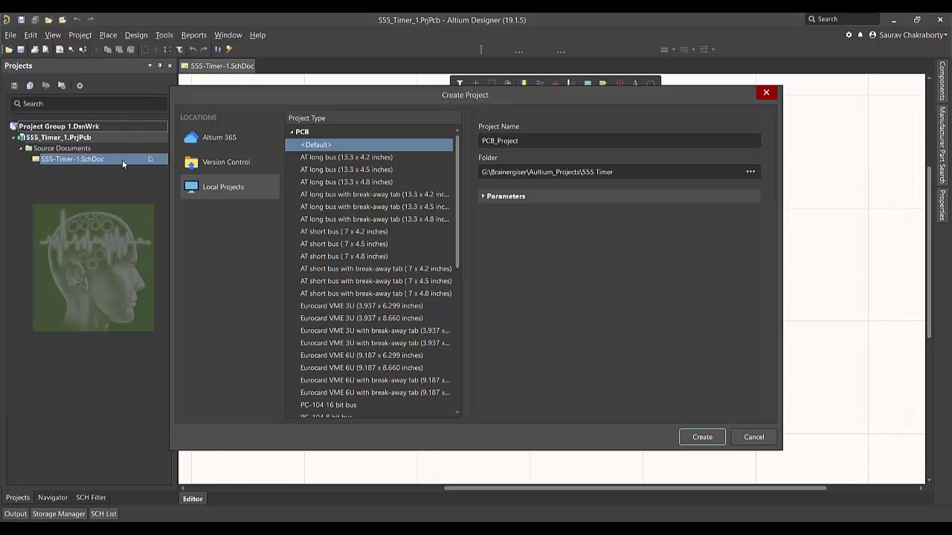
double_click(573, 141)
type("Comp-LM358")
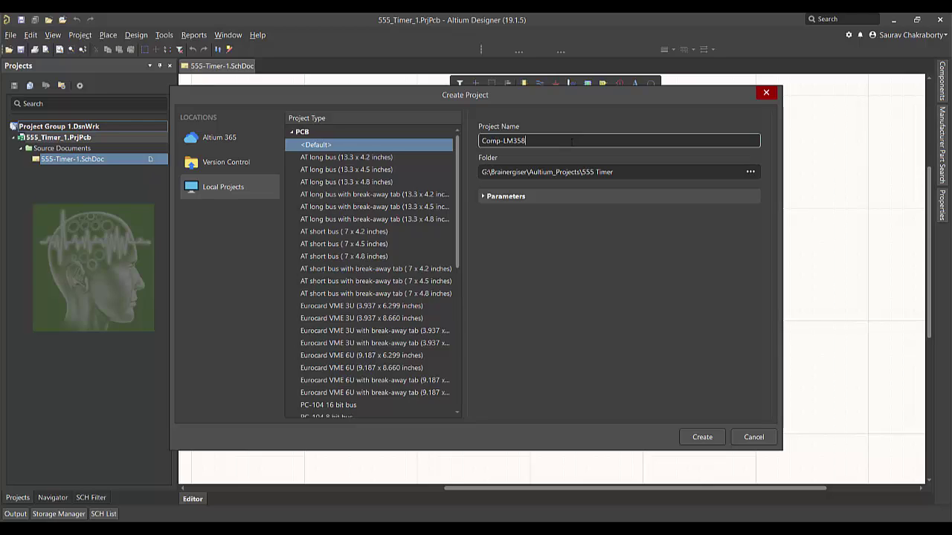
Make a Comp-LM358 folder inside Aultium_Projects and create the project there
left_click(750, 172)
left_click(521, 143)
left_click(376, 166)
type("Comp")
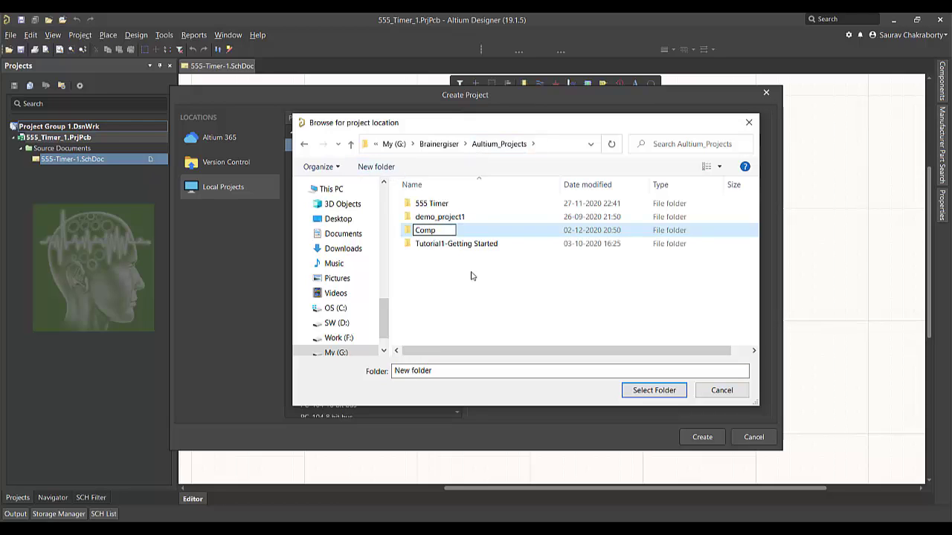
type("-LM358")
key("Return")
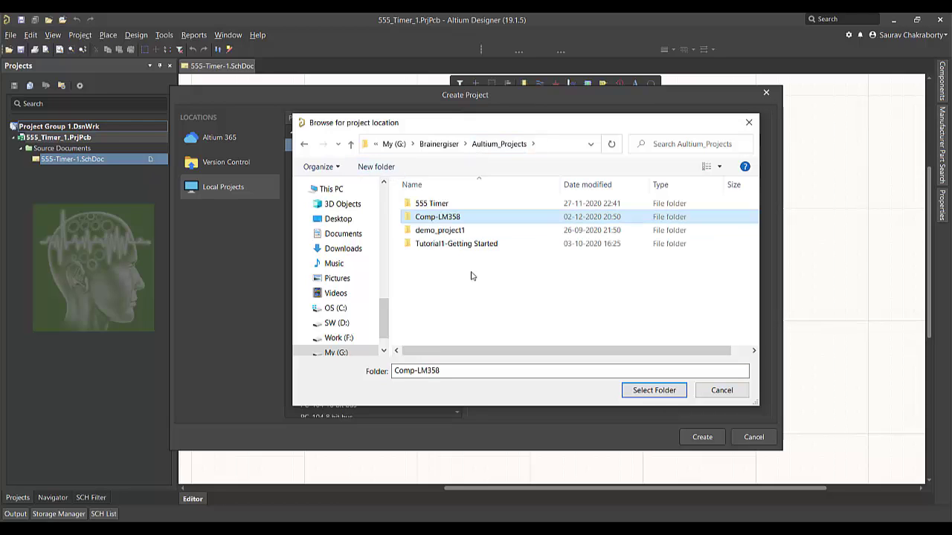
left_click(649, 393)
left_click(701, 438)
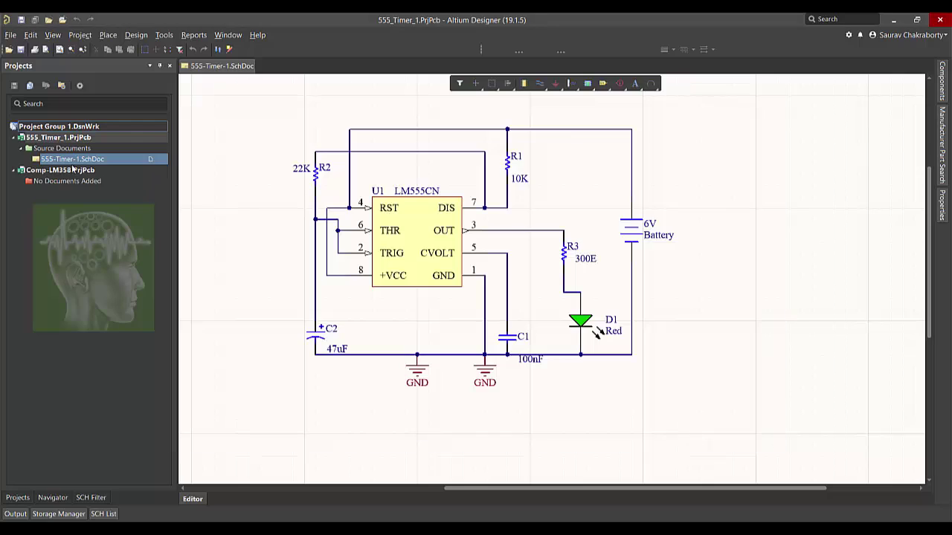
Add a new schematic to the Comp-LM358 project and apply the A4 template to its sheet
right_click(70, 173)
left_click(273, 197)
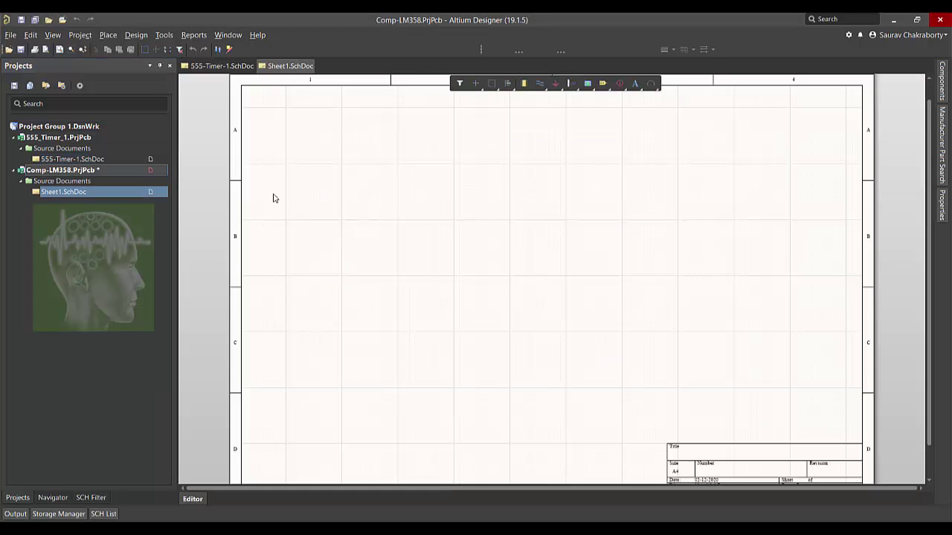
left_click(942, 204)
left_click(802, 210)
left_click(789, 393)
left_click(840, 418)
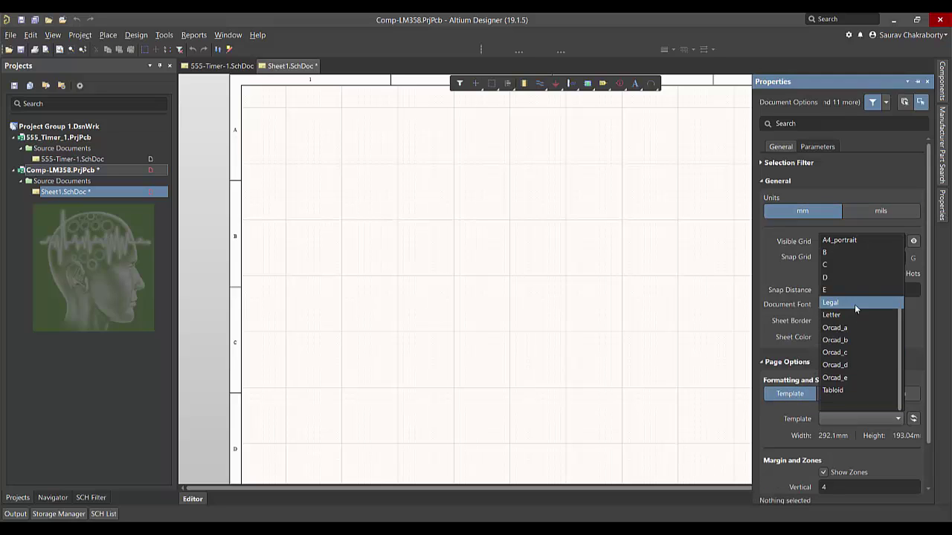
scroll(848, 308, "up", 3)
left_click(837, 390)
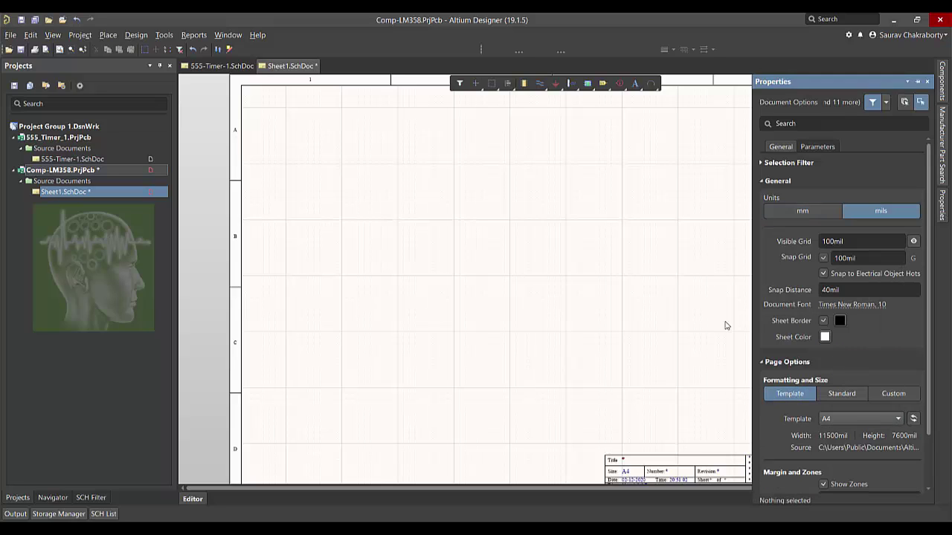
Save the new schematic under the name Comp-LM358
right_click(77, 189)
left_click(126, 241)
key("Home")
key("ctrl+shift+Right")
type("Comp-LM")
type("358")
key("Return")
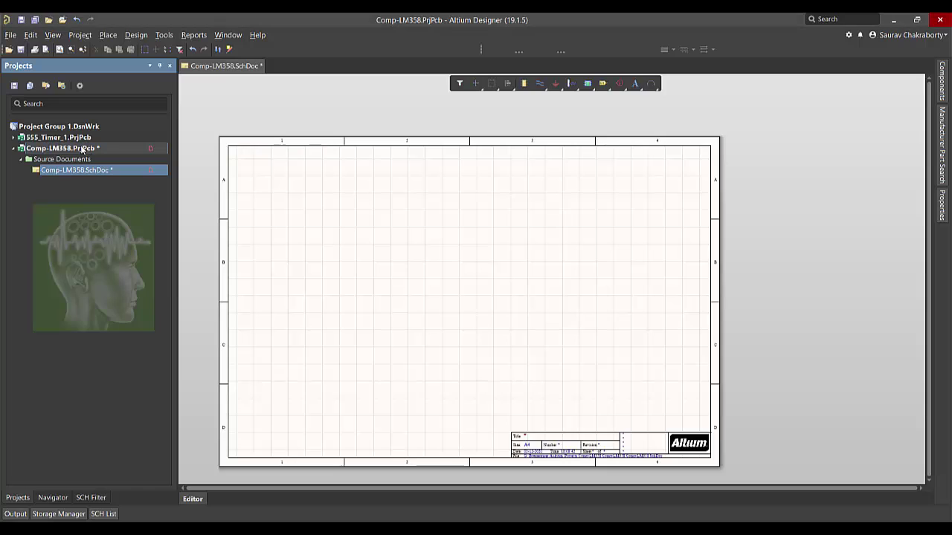
Add a new schematic library to the Comp-LM358 project
right_click(82, 149)
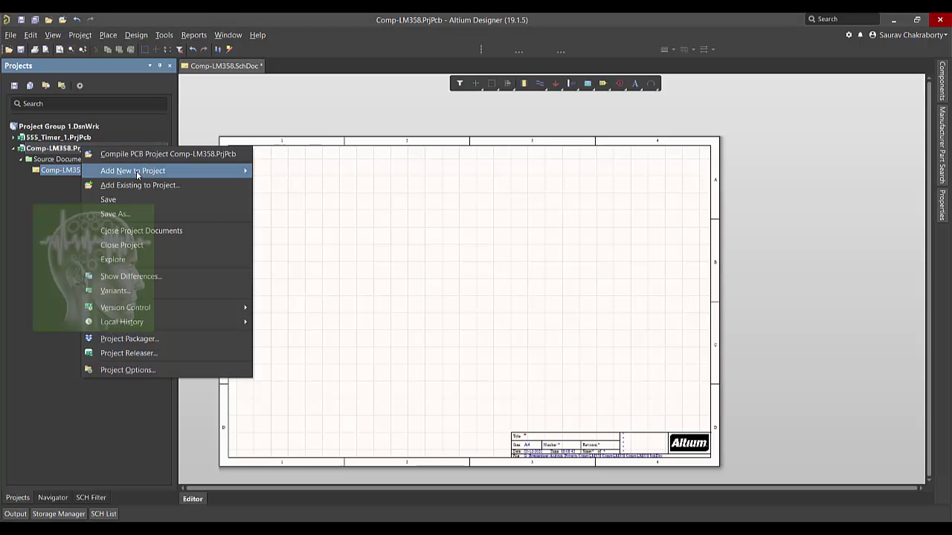
mouse_move(136, 171)
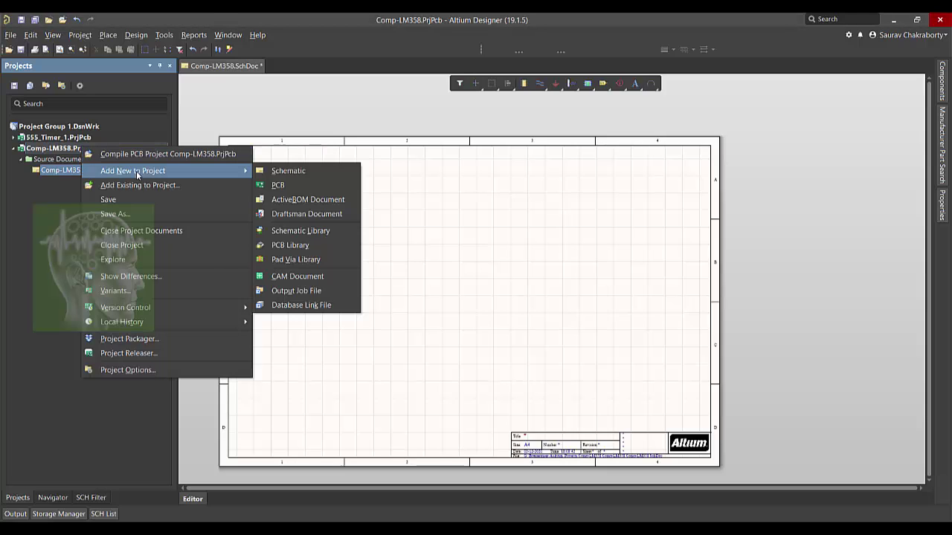
left_click(296, 232)
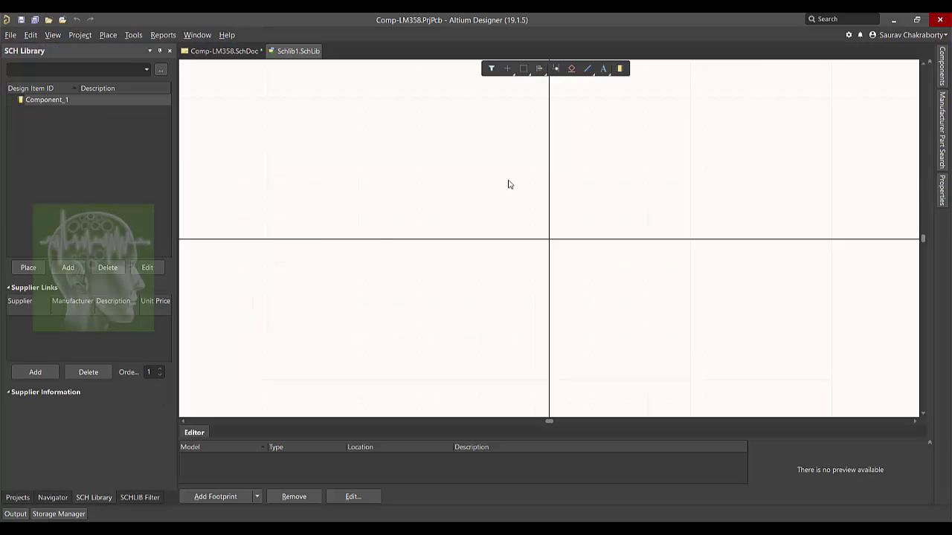
scroll(554, 201, "down", 2, "ctrl")
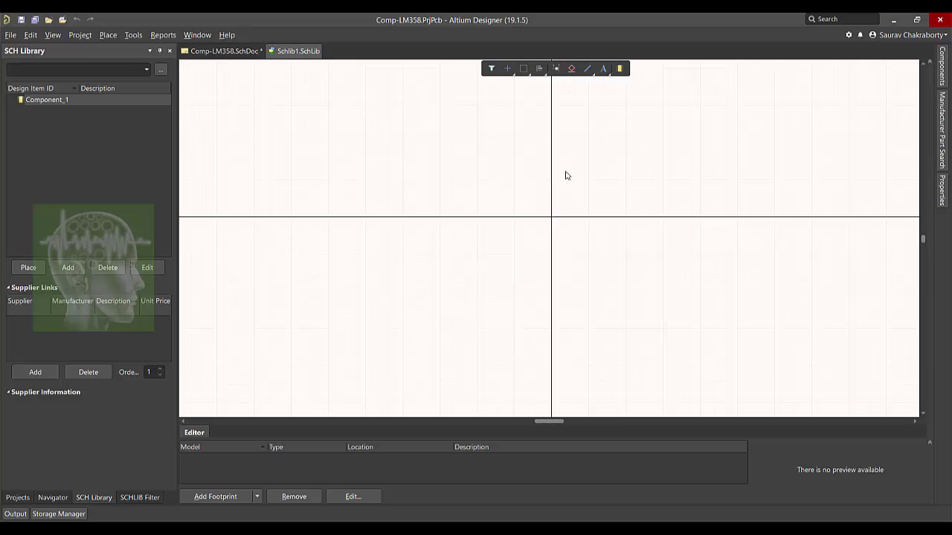
scroll(569, 171, "up", 2)
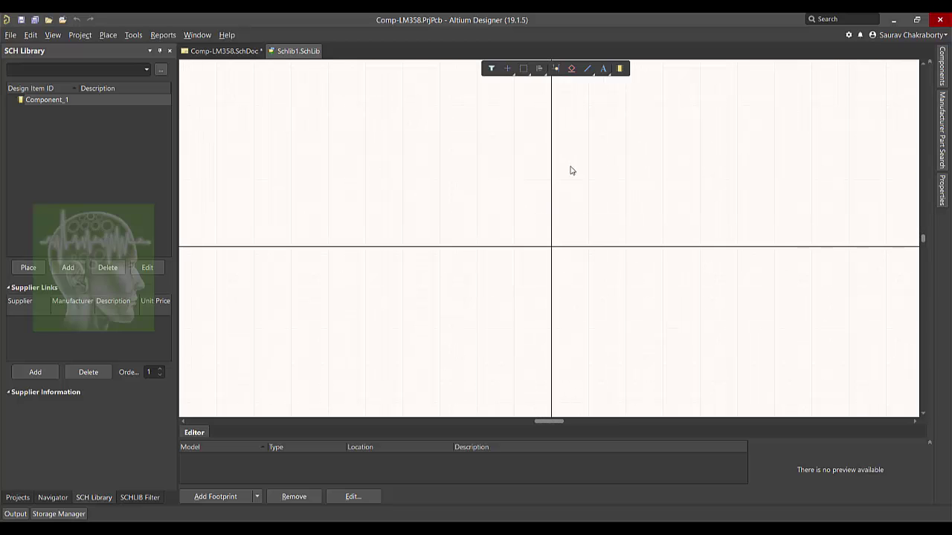
Open the properties of Component_1 and set its designator to U?
left_click(53, 99)
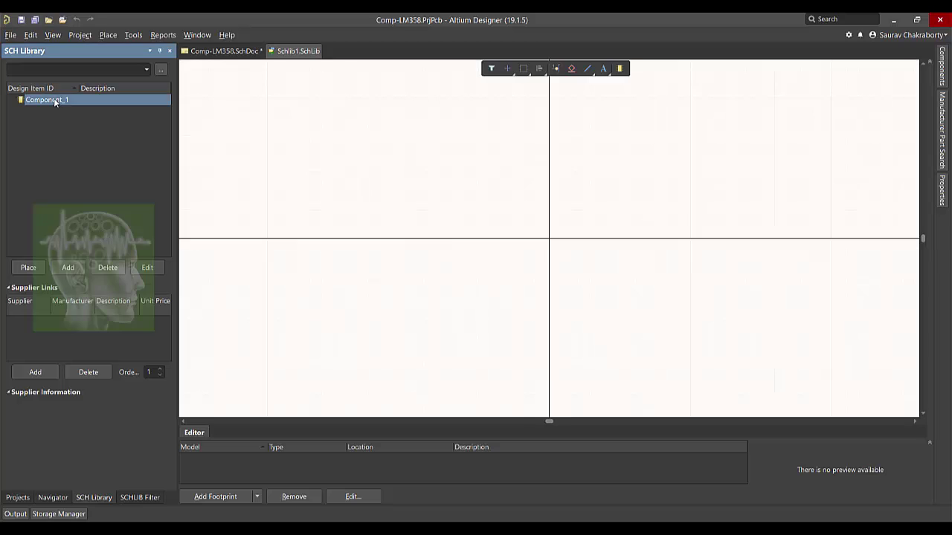
double_click(54, 101)
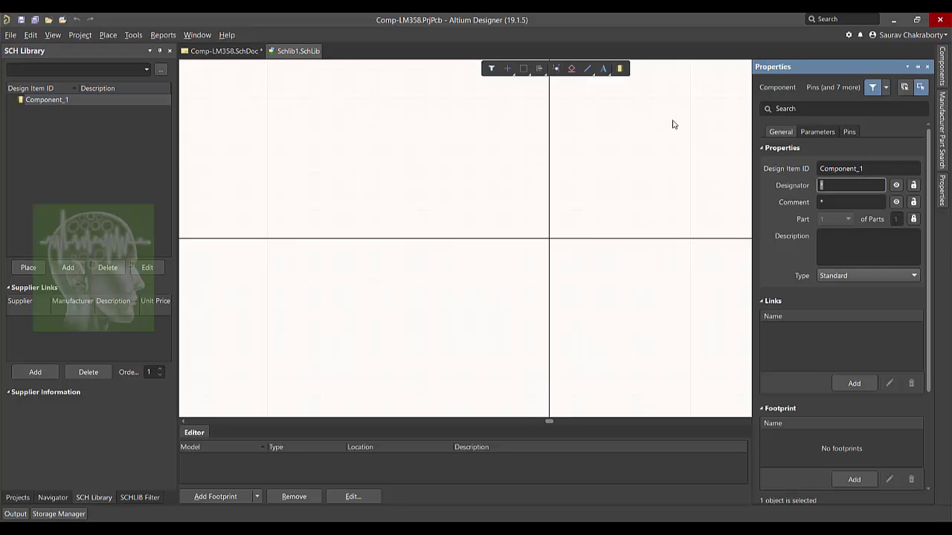
left_click(868, 168)
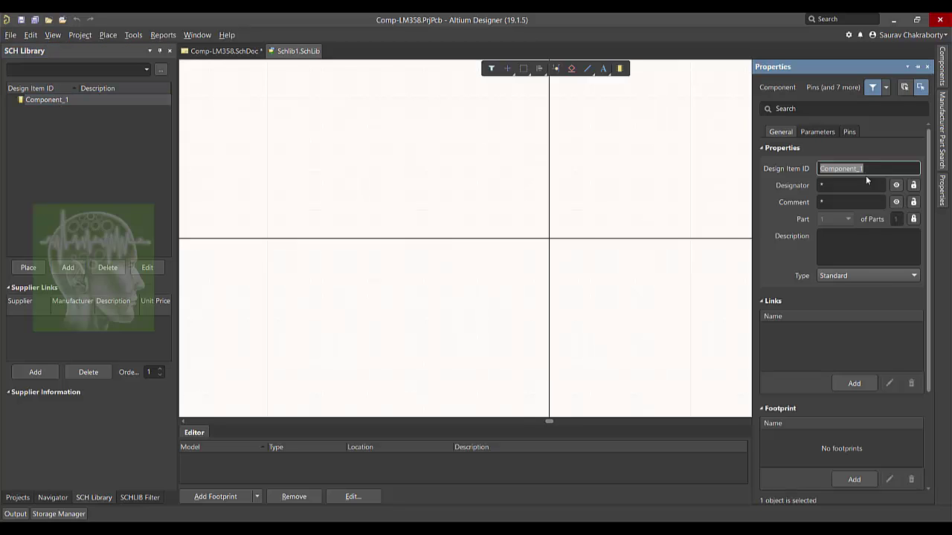
left_click(864, 185)
type("U")
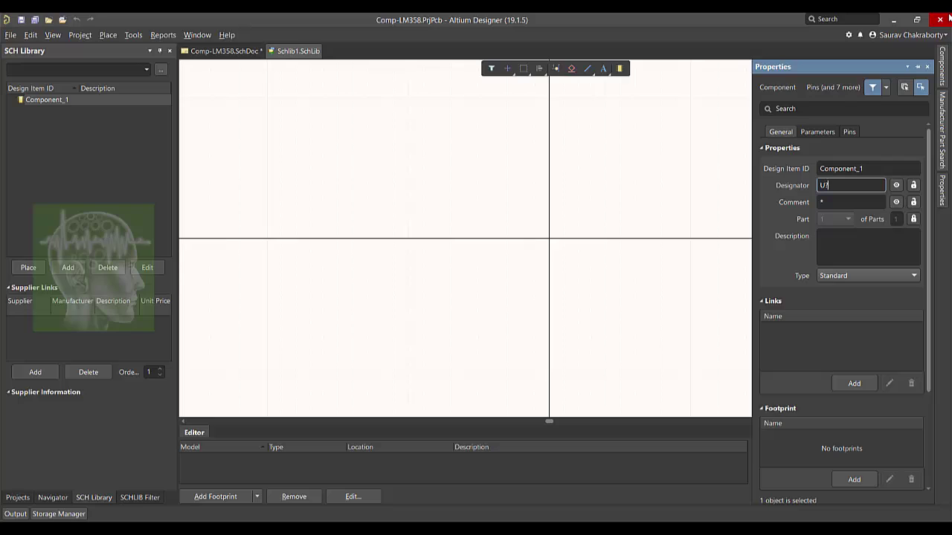
type("?")
Set the component's comment to LM358 and its description to OPP AMP
left_click(834, 200)
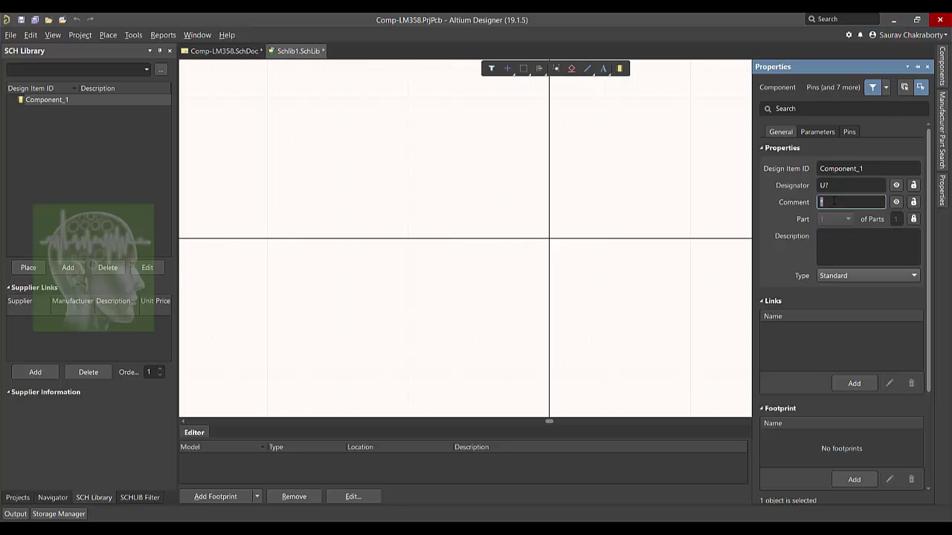
type("LM358")
left_click(838, 240)
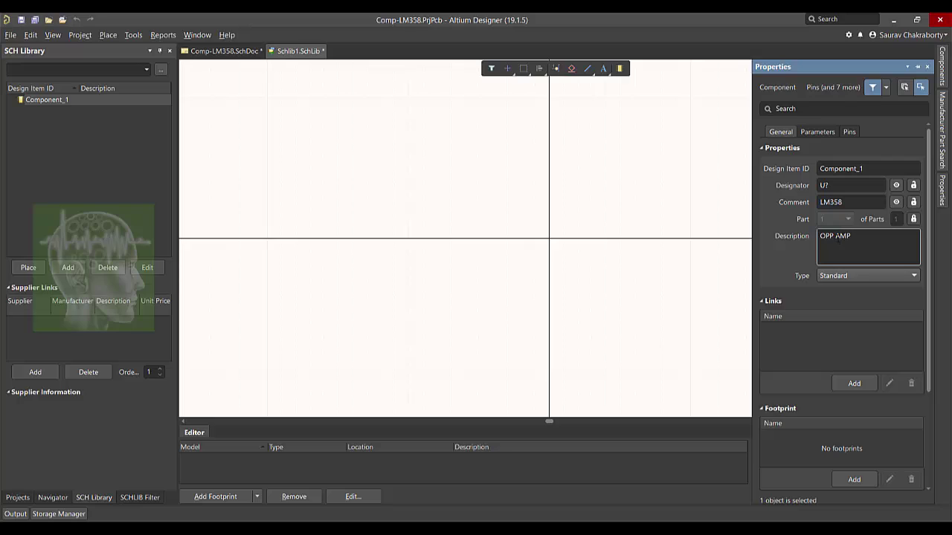
left_click(794, 330)
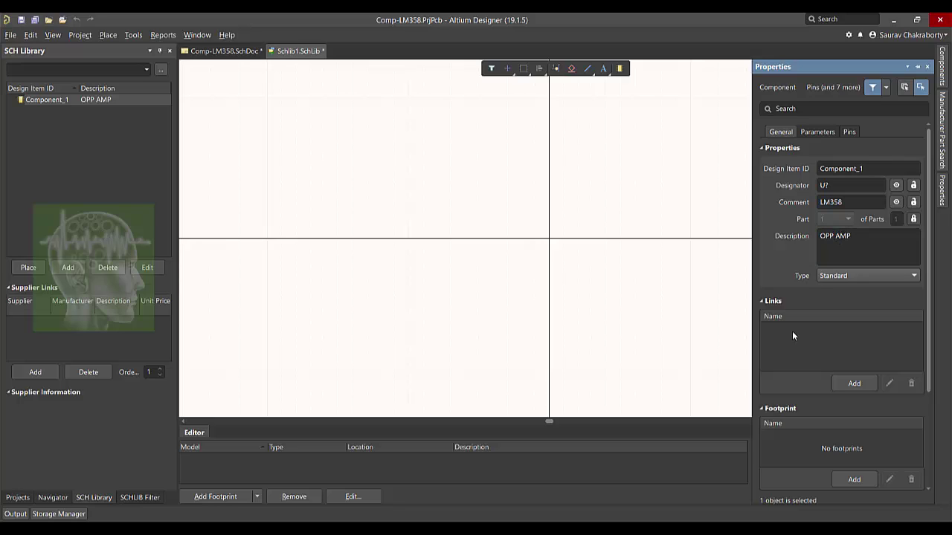
Try to add a component link named Digikey, using the LM358N-NOPB product page address from the browser as its URL
left_click(763, 302)
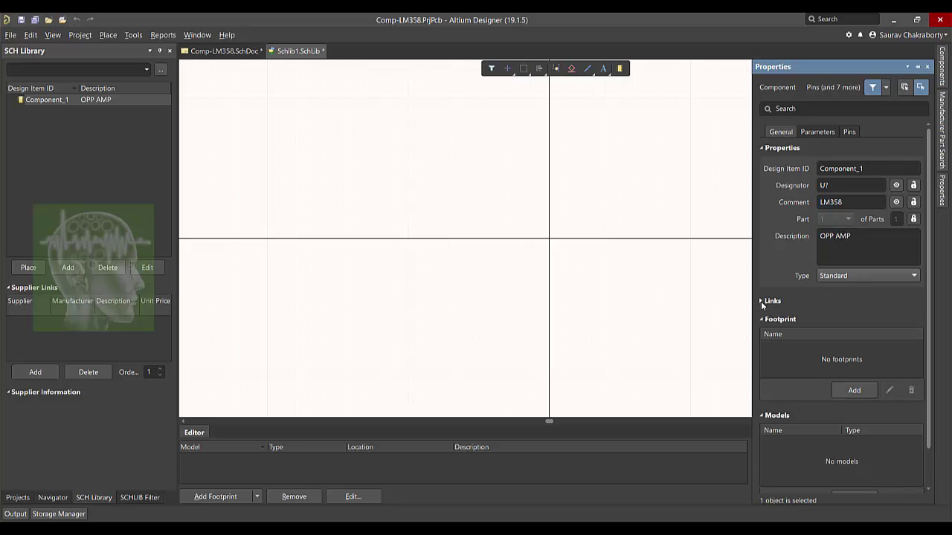
left_click(761, 301)
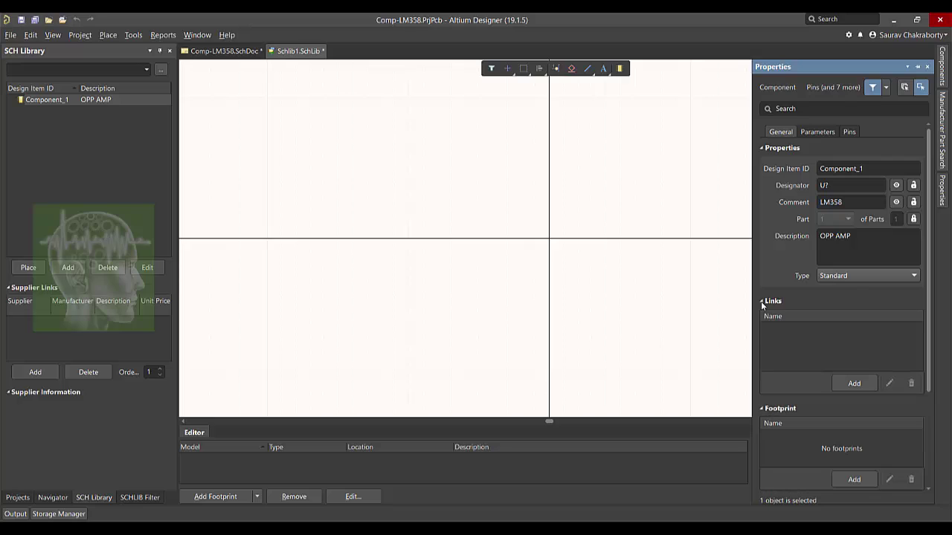
left_click(843, 384)
left_click(847, 339)
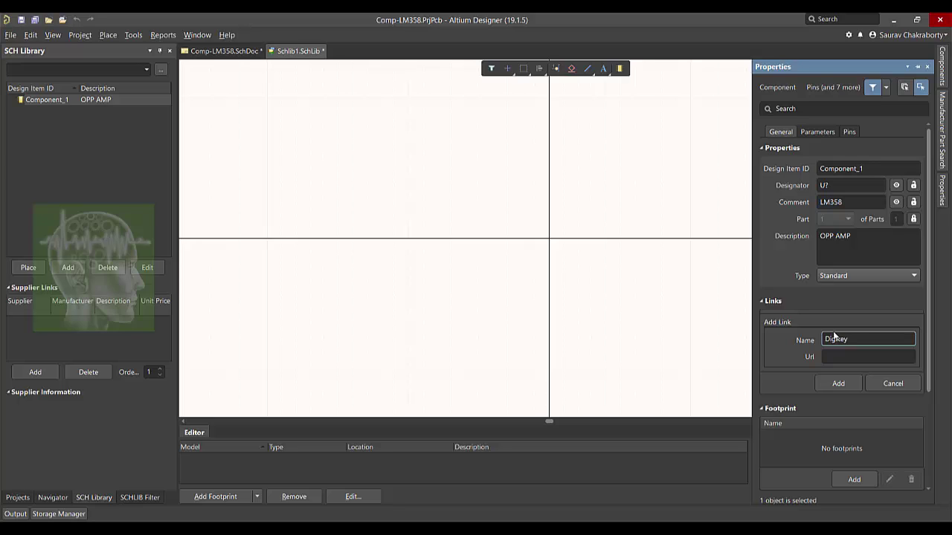
key("Tab")
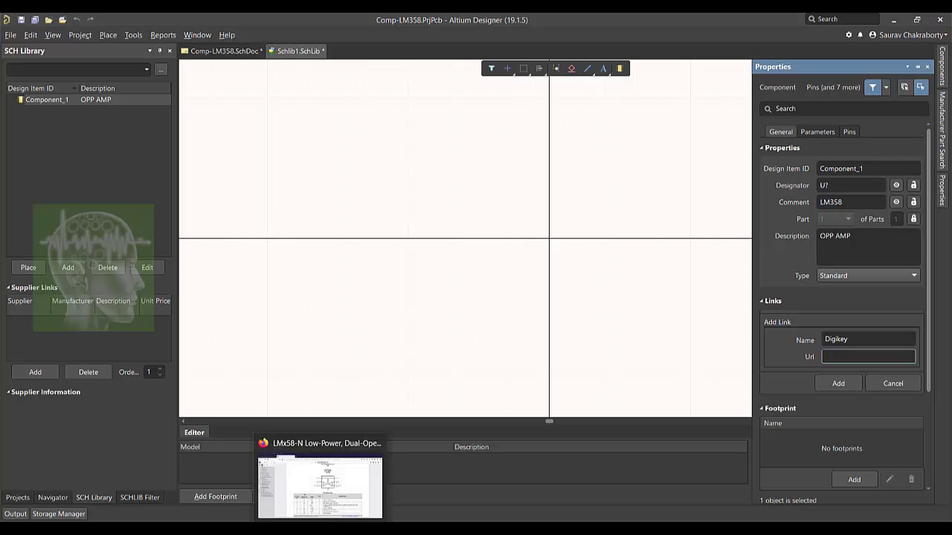
left_click(320, 465)
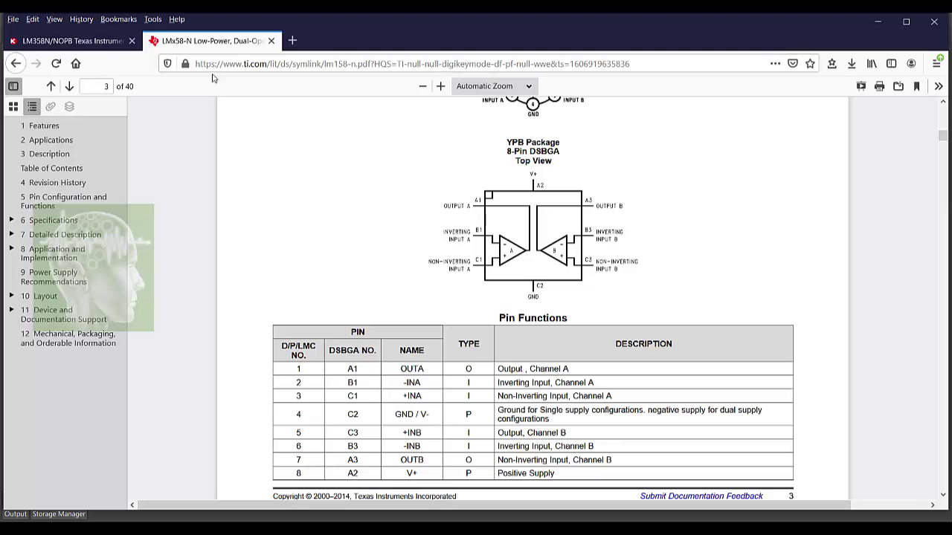
left_click(99, 45)
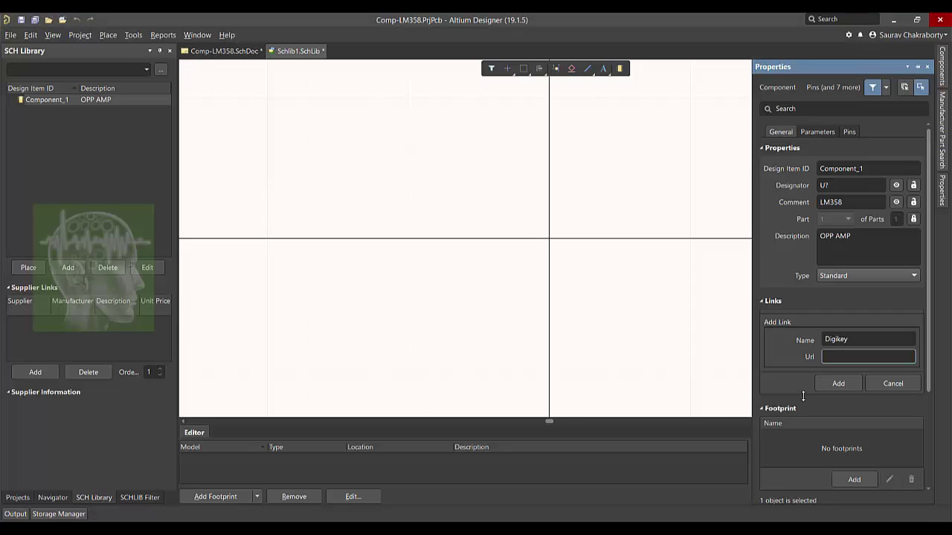
key("ctrl+v")
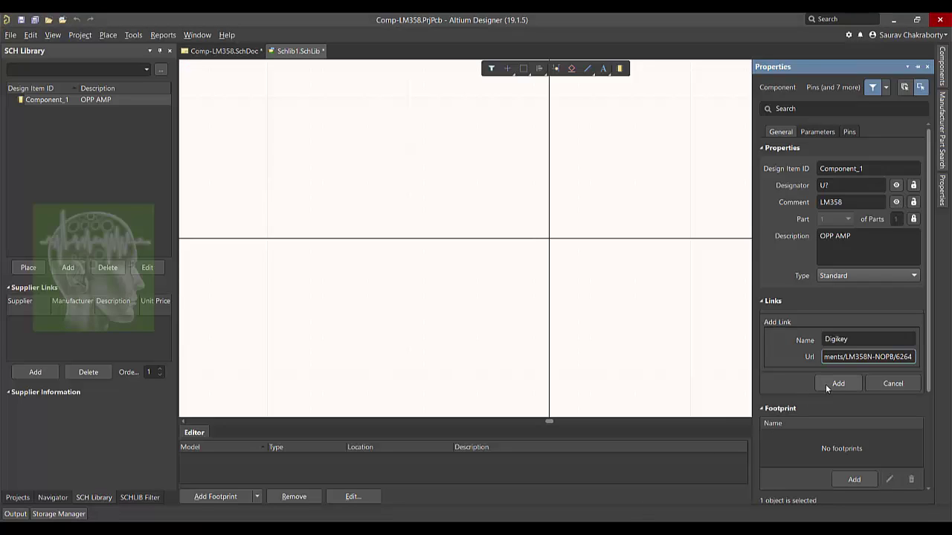
key("ctrl+a")
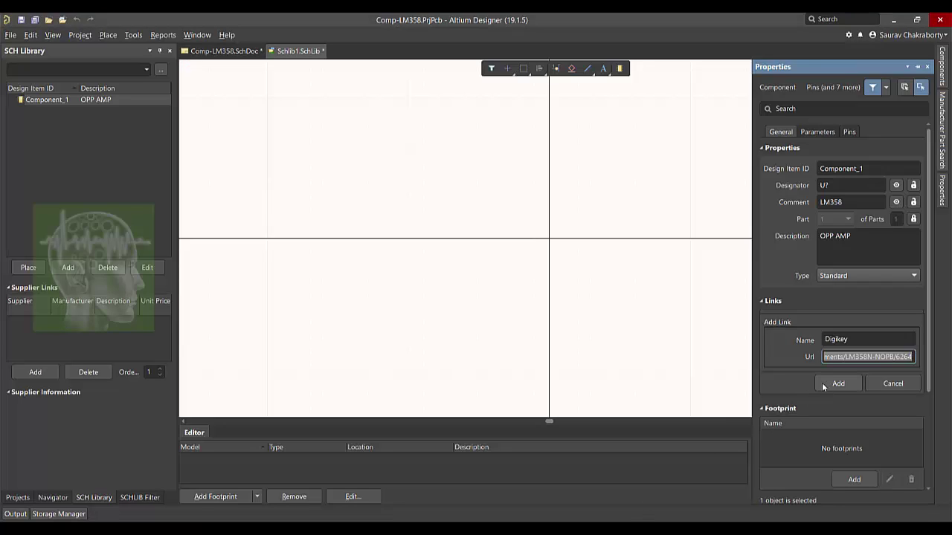
left_click(785, 356)
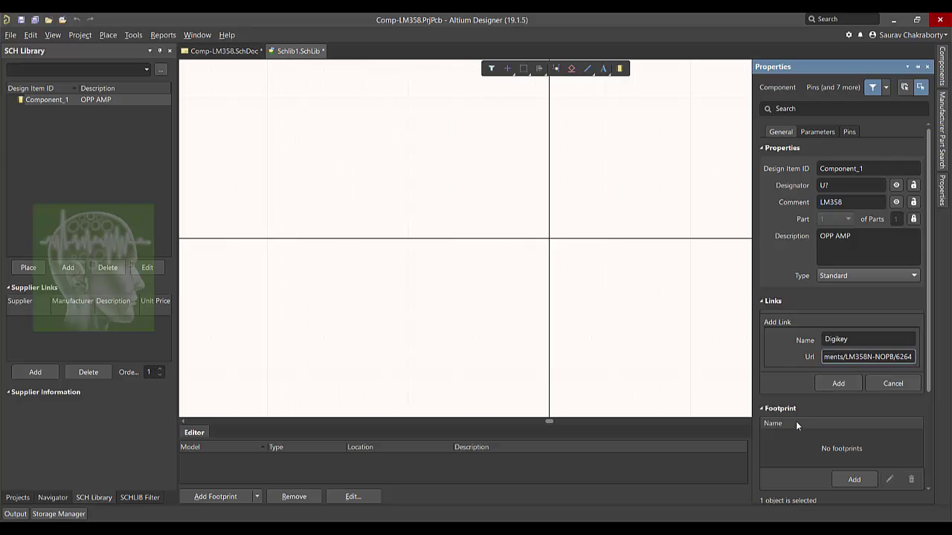
Browse the PCB libraries for available footprints and review the component's footprint and model settings
left_click(845, 480)
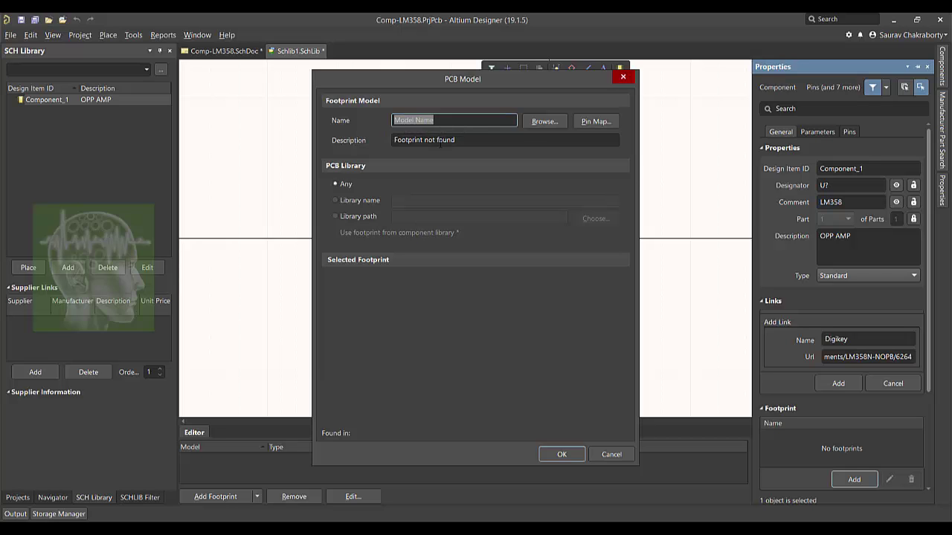
left_click(530, 123)
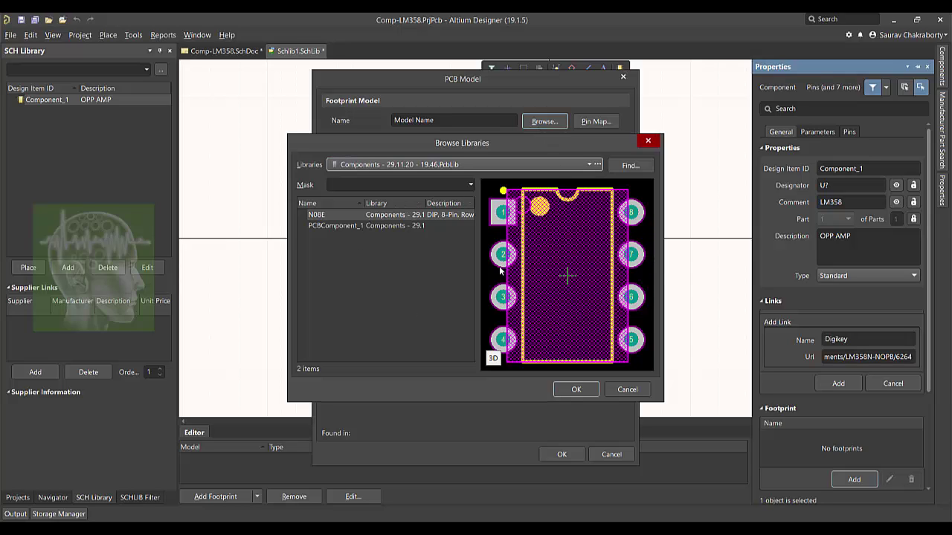
left_click(648, 141)
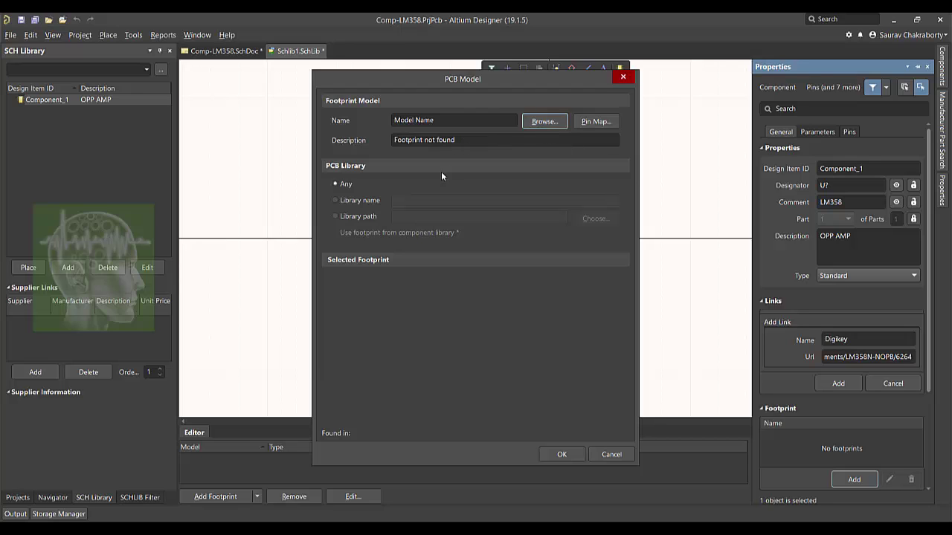
left_click(610, 456)
scroll(848, 408, "down", 1)
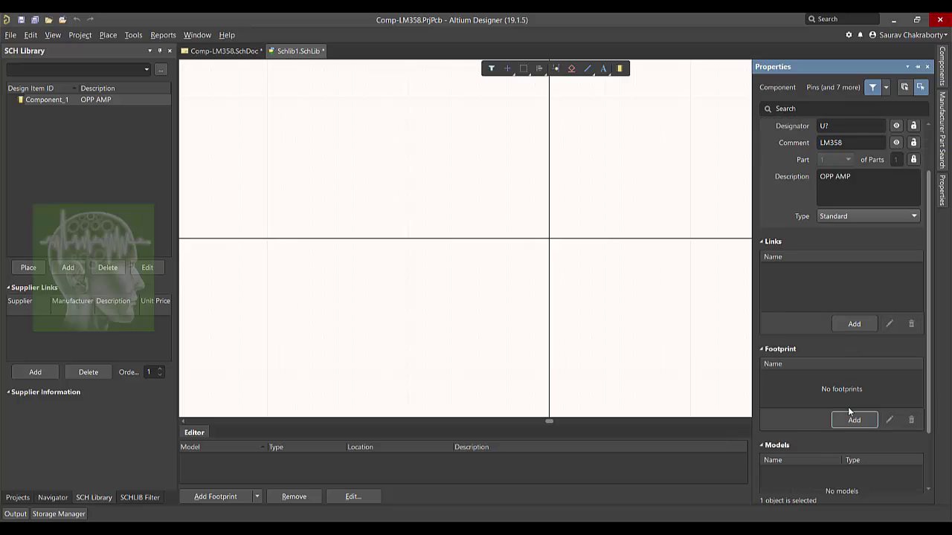
scroll(850, 414, "down", 1)
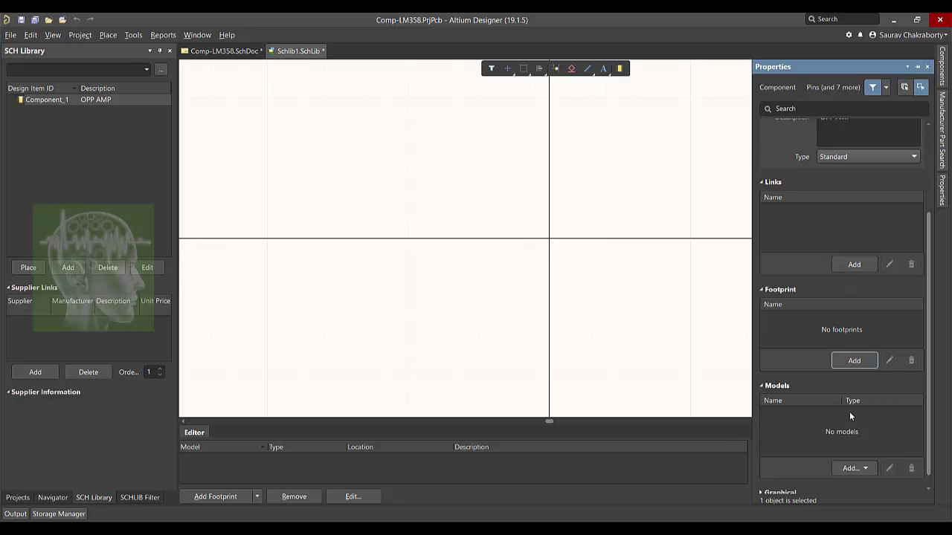
scroll(849, 417, "down", 1)
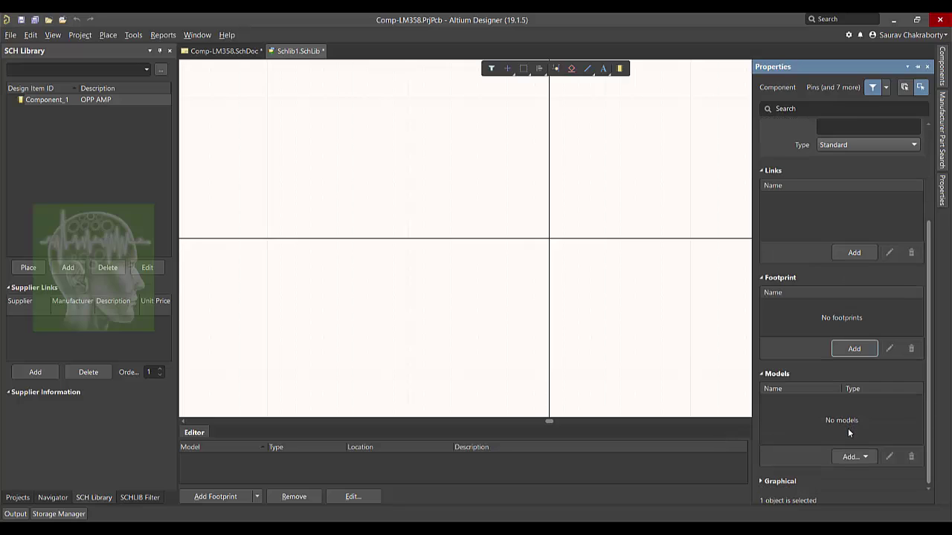
scroll(854, 408, "up", 2)
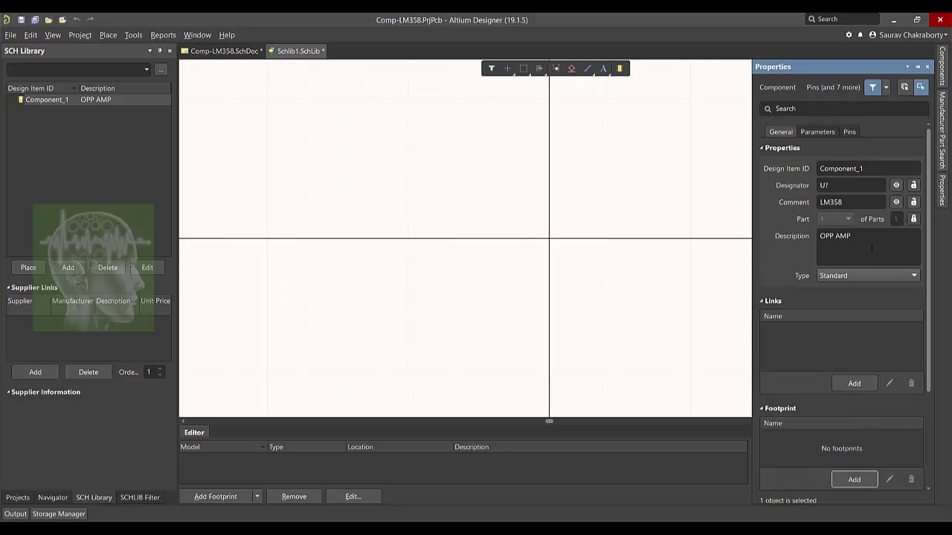
Draw the first op-amp triangle with lines, its vertical edge centred on the origin and its tip pointing right on the horizontal axis
key("F11")
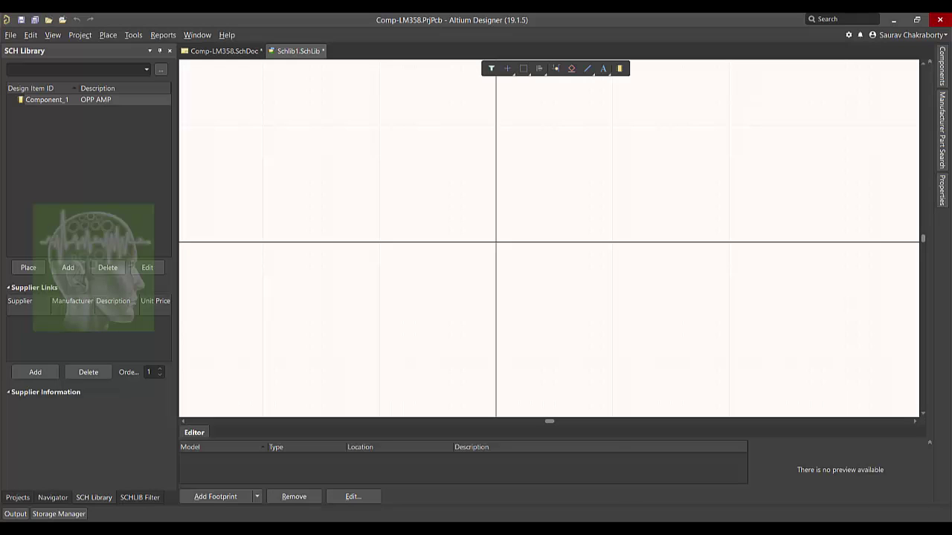
right_click(485, 121)
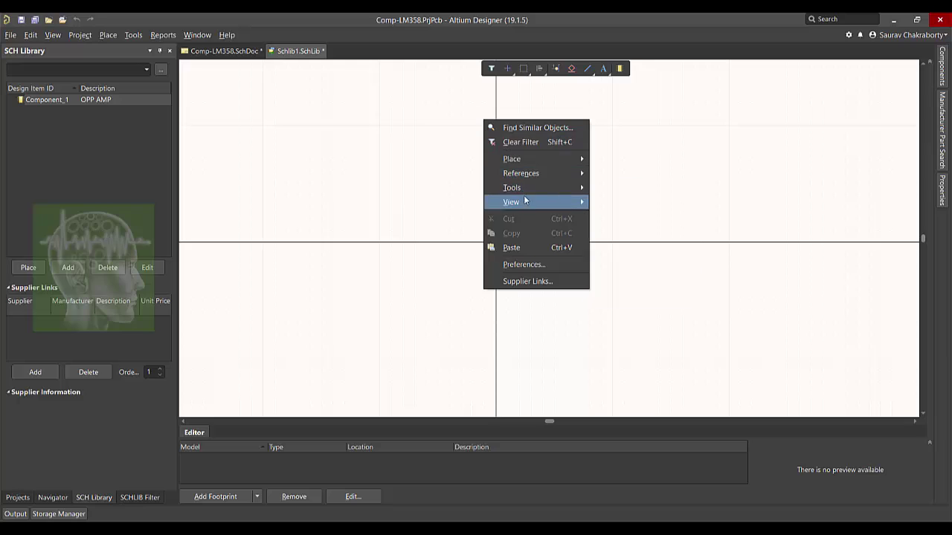
mouse_move(536, 160)
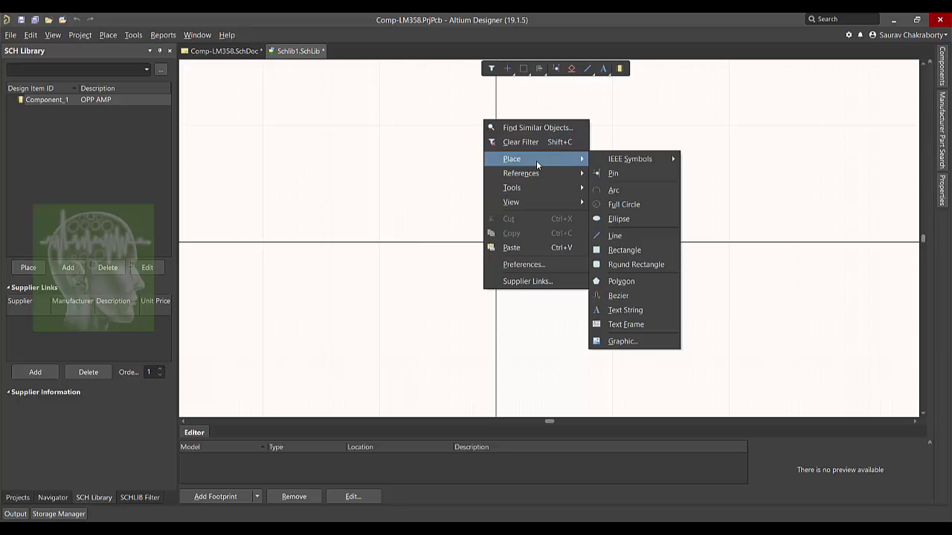
left_click(616, 235)
left_click(496, 184)
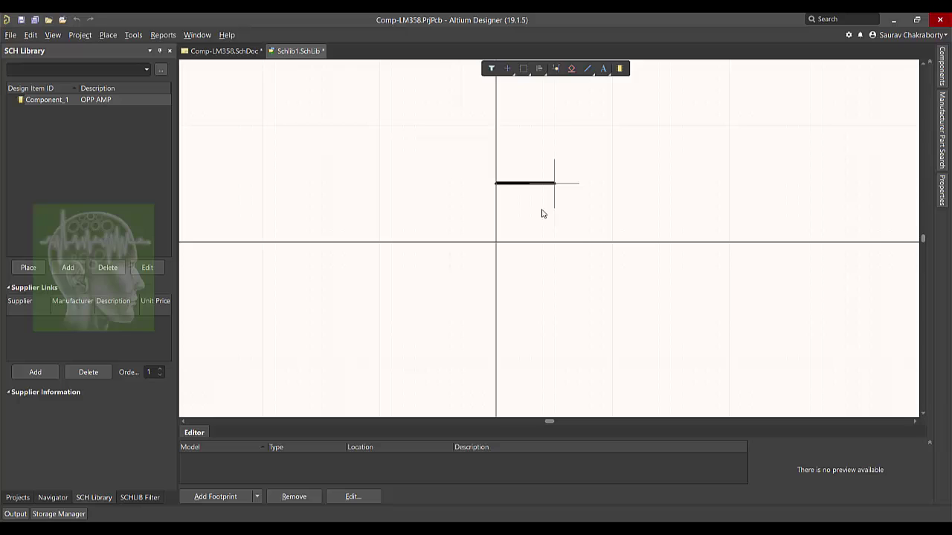
left_click(612, 241)
left_click(496, 299)
left_click(496, 183)
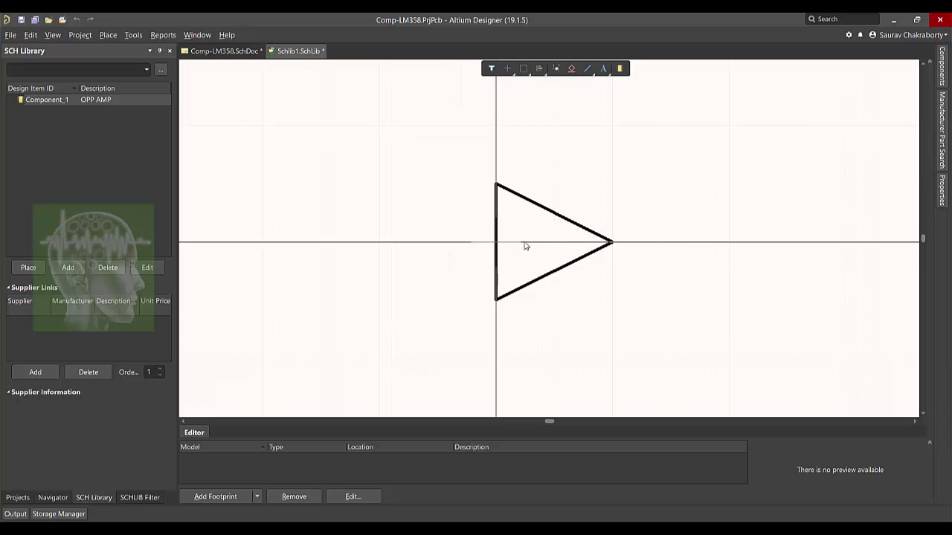
right_click(524, 244)
Draw a second triangle of the same size with lines directly below the first, also pointing right
scroll(517, 240, "down", 3)
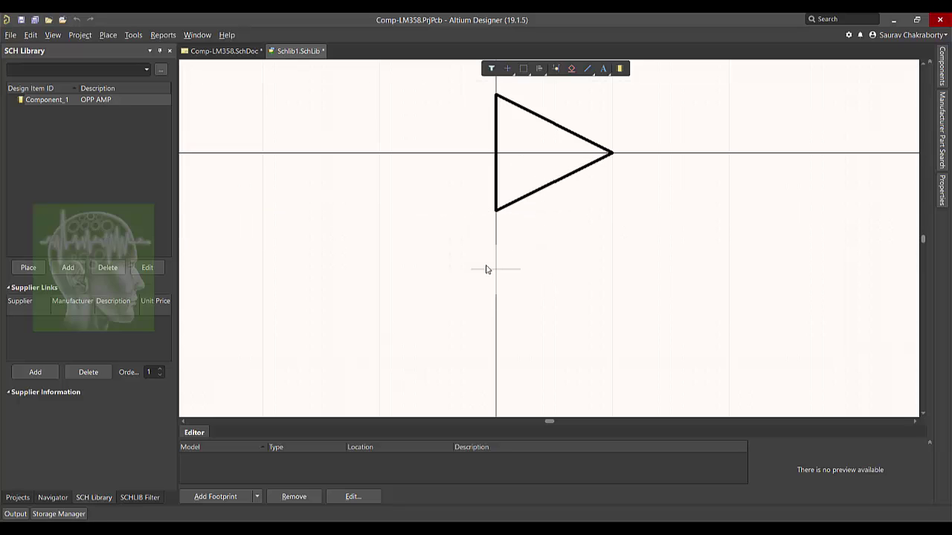
left_click(496, 270)
left_click(612, 327)
left_click(496, 385)
left_click(497, 273)
right_click(498, 274)
right_click(531, 286)
left_click(589, 260)
Start a new pin with designator 1, name OUTA and a pin length of 10 mm
scroll(588, 260, "up", 1)
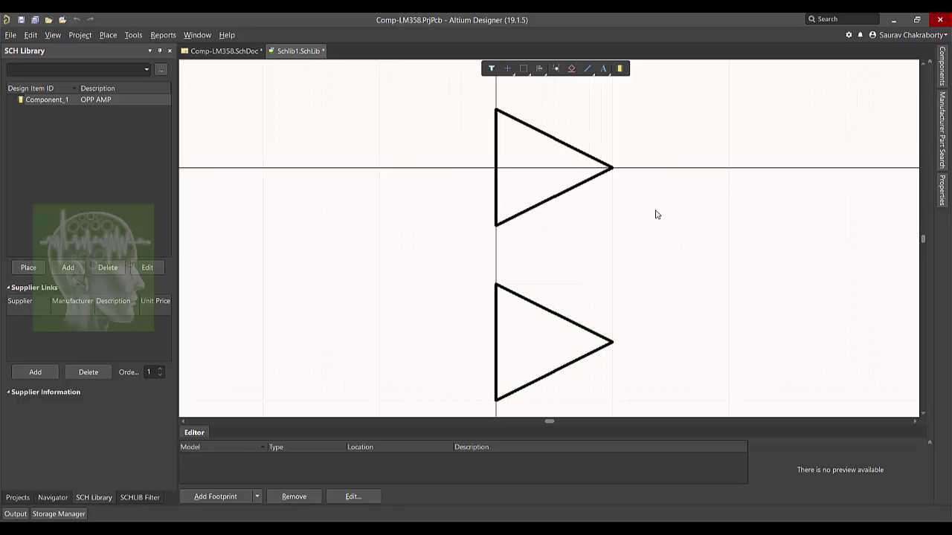
right_click(654, 212)
mouse_move(696, 249)
left_click(788, 264)
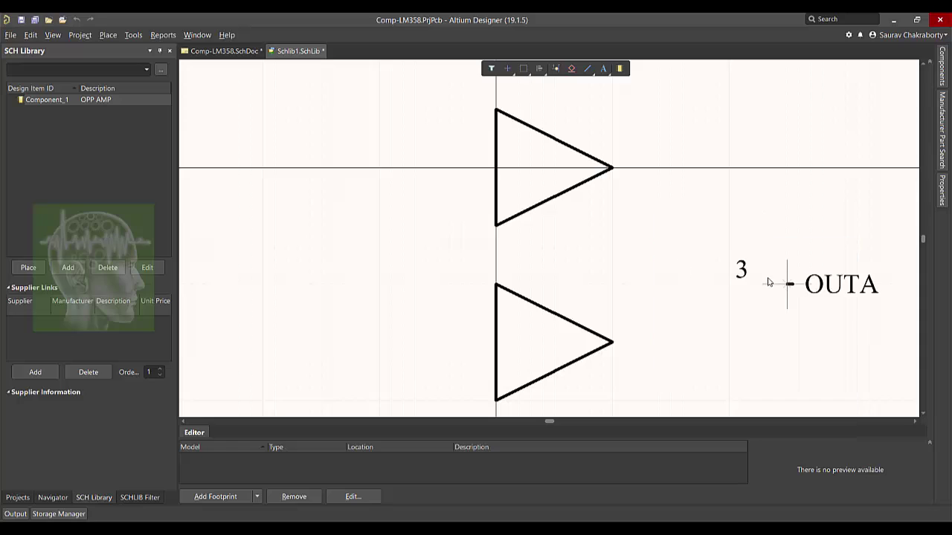
key("Tab")
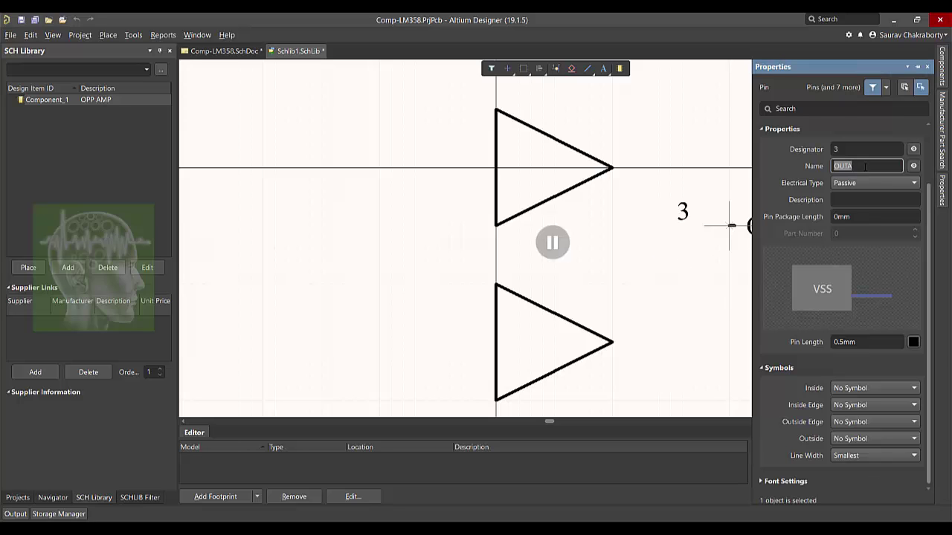
left_click(856, 149)
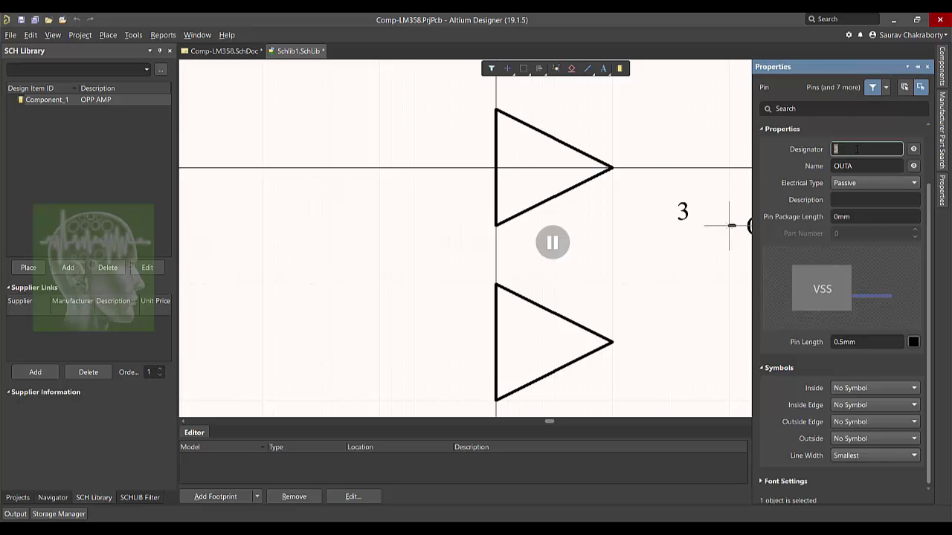
left_click(854, 167)
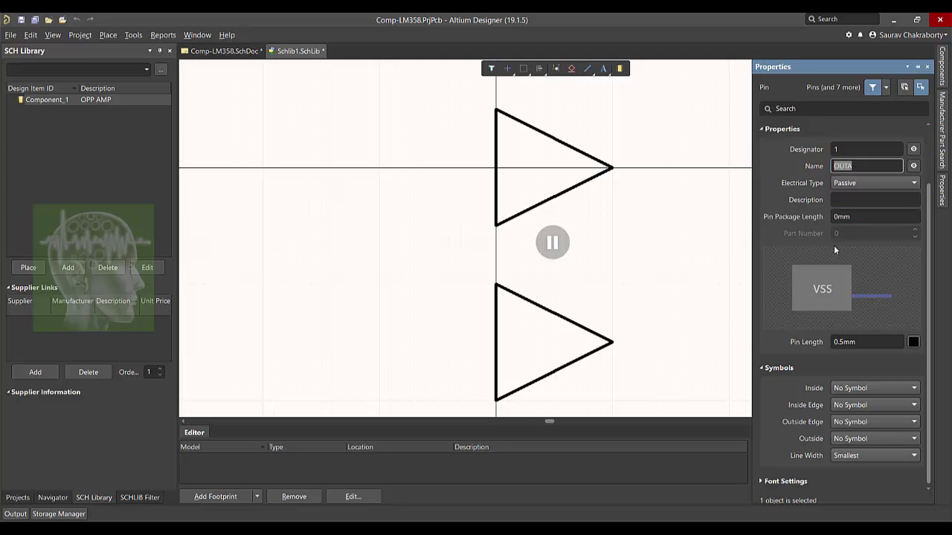
left_click(866, 342)
type("10mm")
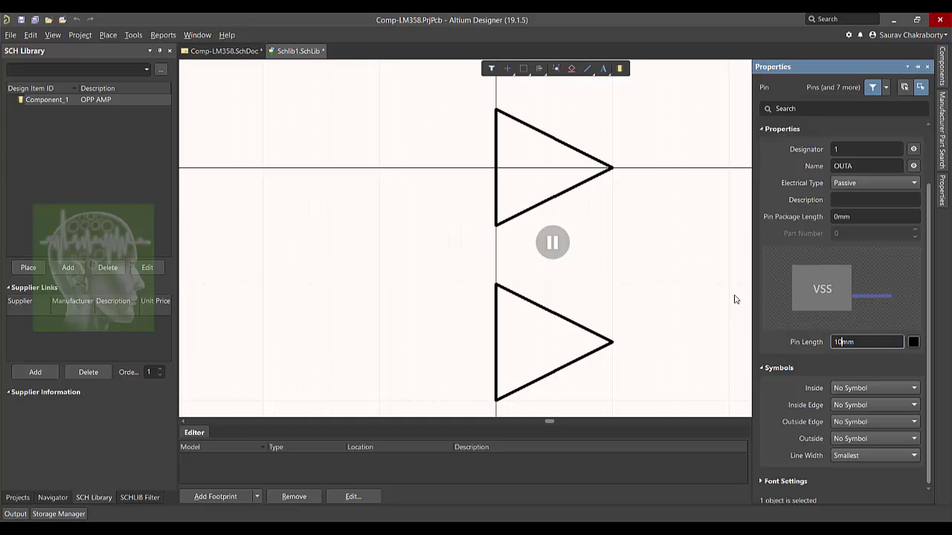
key("Return")
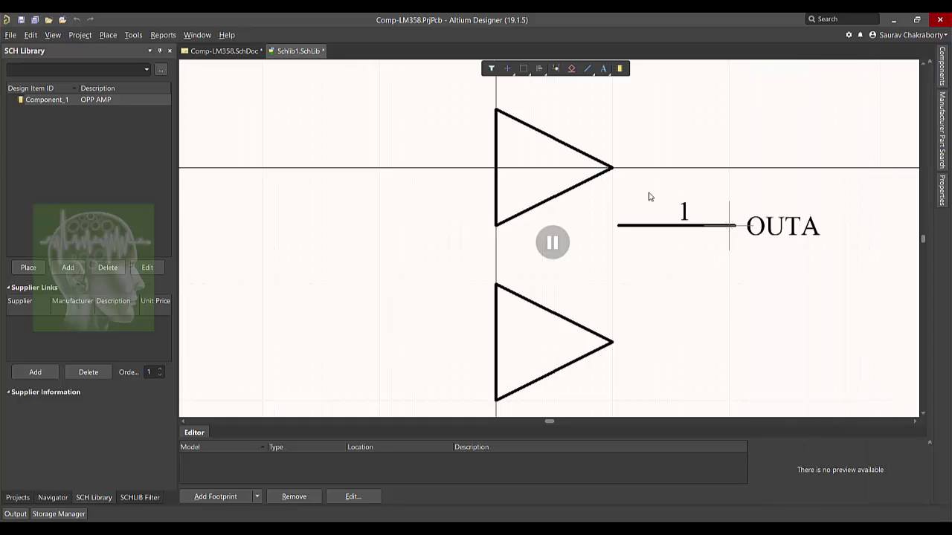
Rotate pin 1 by 180 degrees and place it at the first triangle's tip, extending outward to the right
key("Return")
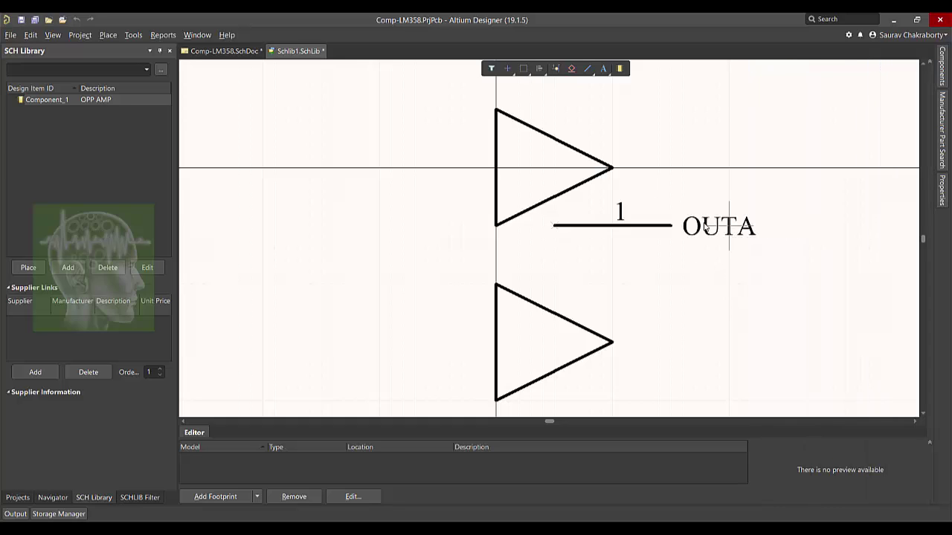
key("space")
key("space")
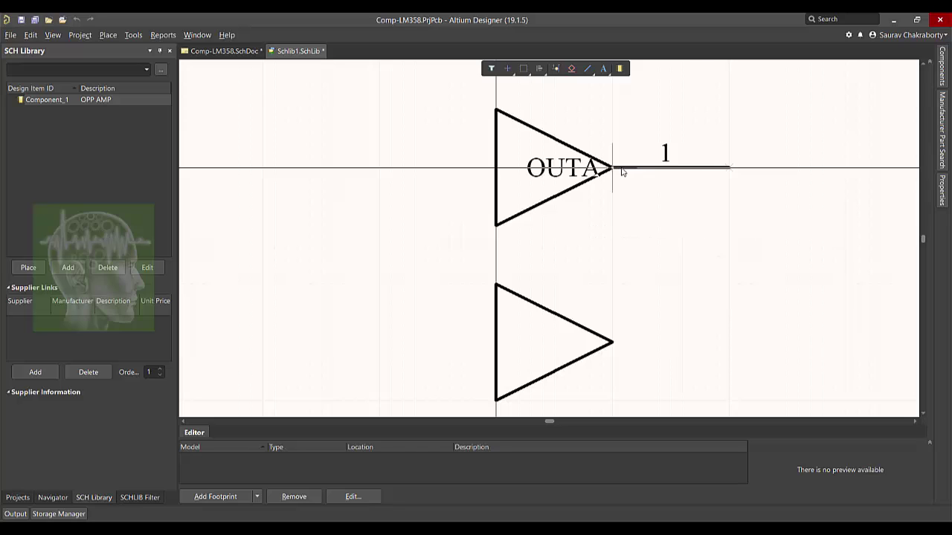
left_click(622, 171)
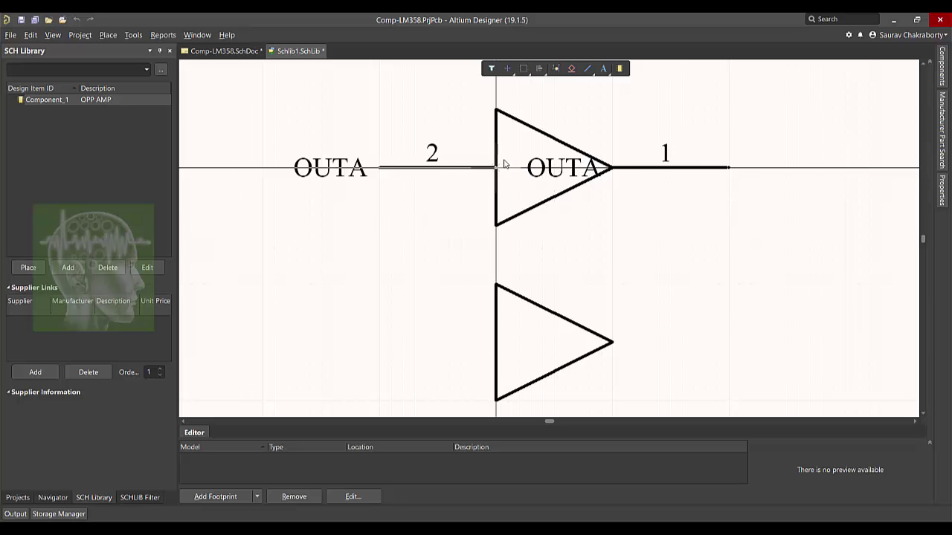
Place pins 2 and 3 at the upper and lower corners of the first triangle's vertical edge, extending outward to the left
key("space")
key("space")
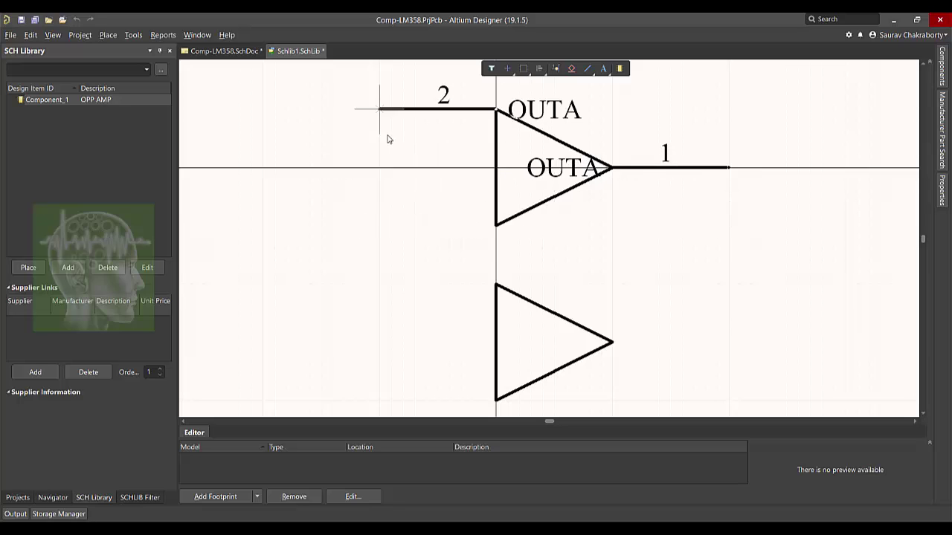
left_click(386, 136)
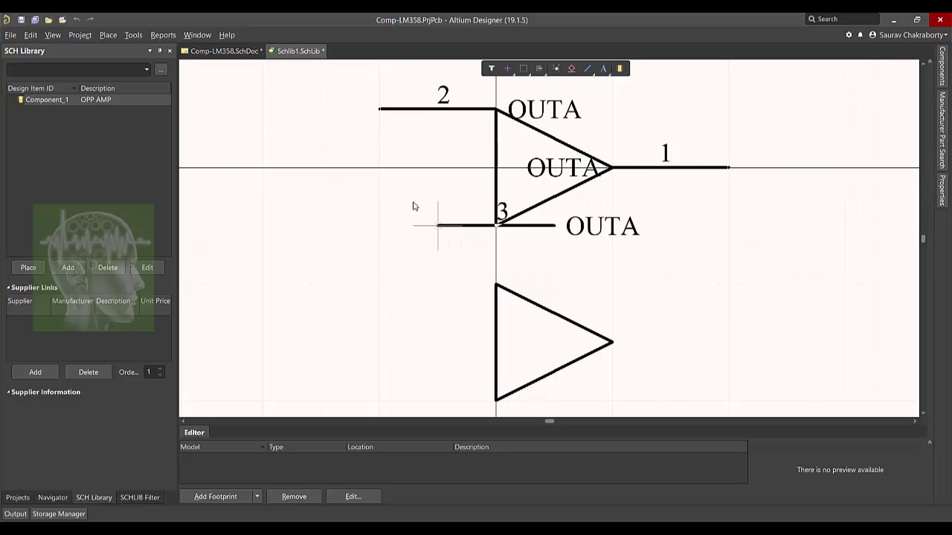
left_click(379, 225)
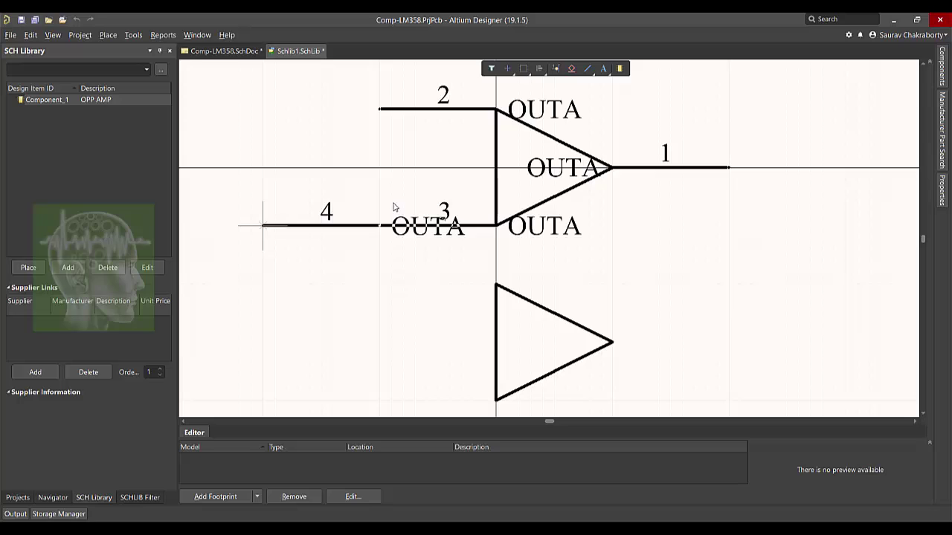
scroll(394, 206, "down", 3)
right_click(395, 206)
Rename pin 2 to -INA and pin 3 to +INA
scroll(592, 220, "up", 5)
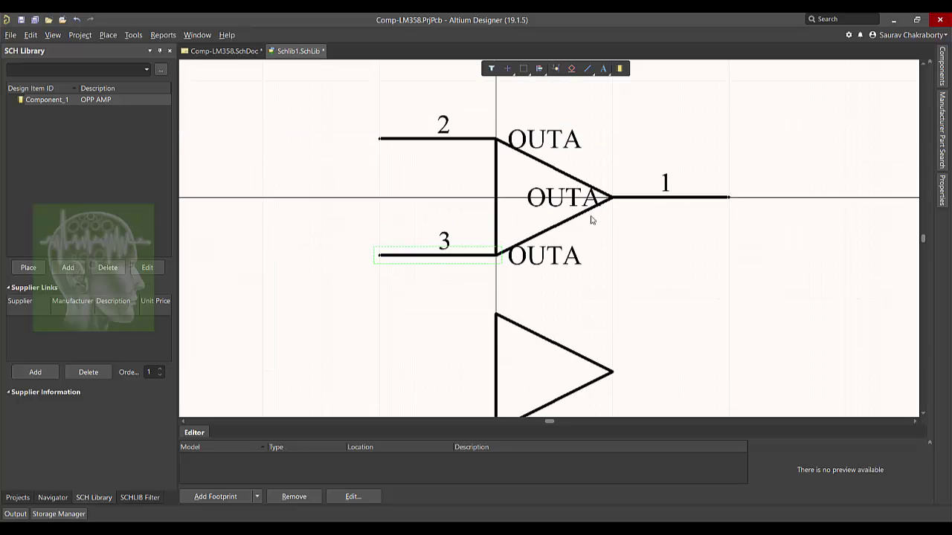
left_click(556, 145)
left_click(452, 136)
double_click(453, 136)
type("-INA")
key("Return")
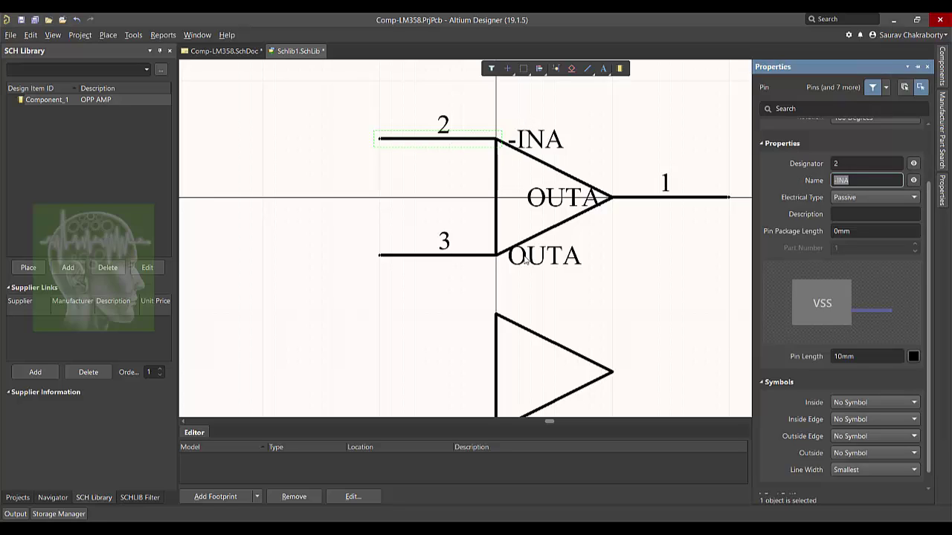
left_click(524, 260)
double_click(450, 250)
type("+INA")
key("Return")
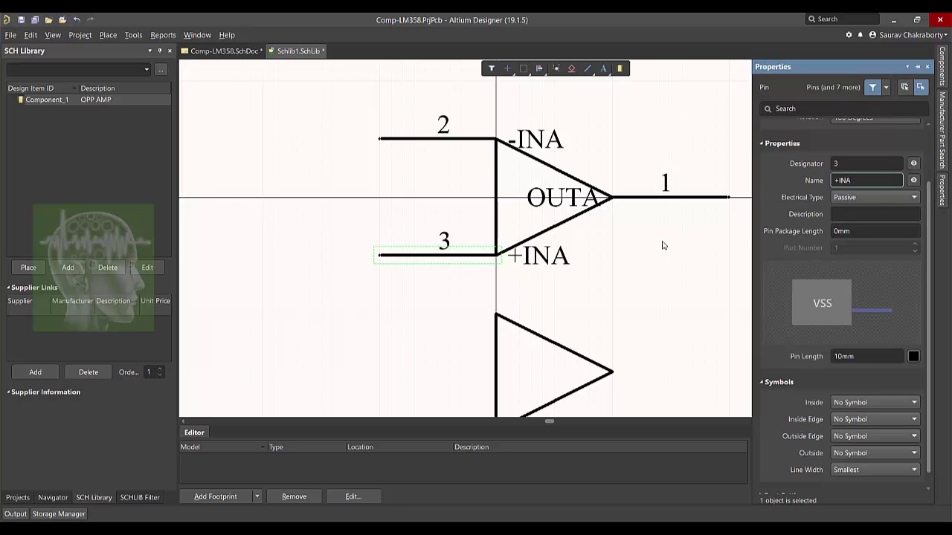
Move the second triangle further down along the vertical axis, away from the first triangle
scroll(625, 259, "down", 3, "ctrl")
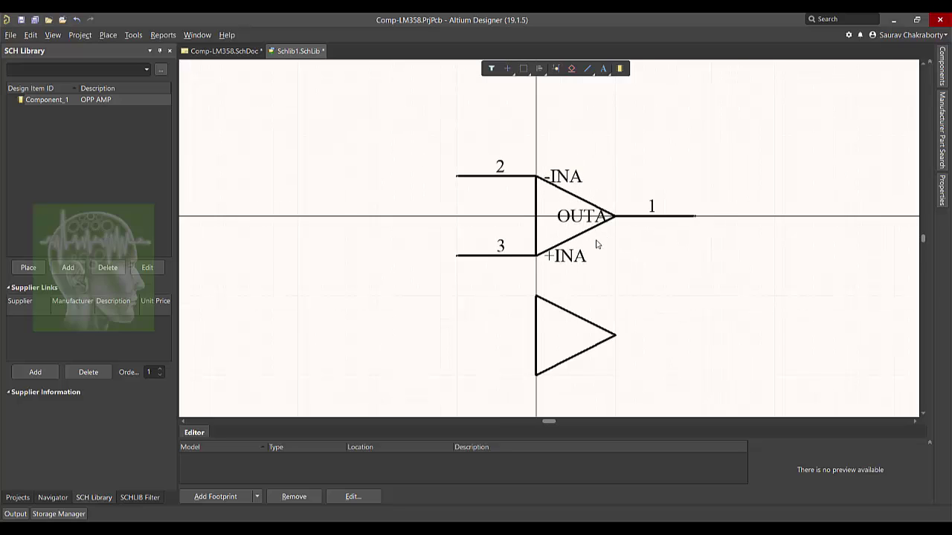
left_click_drag(516, 285, 630, 382)
scroll(593, 344, "down", 1)
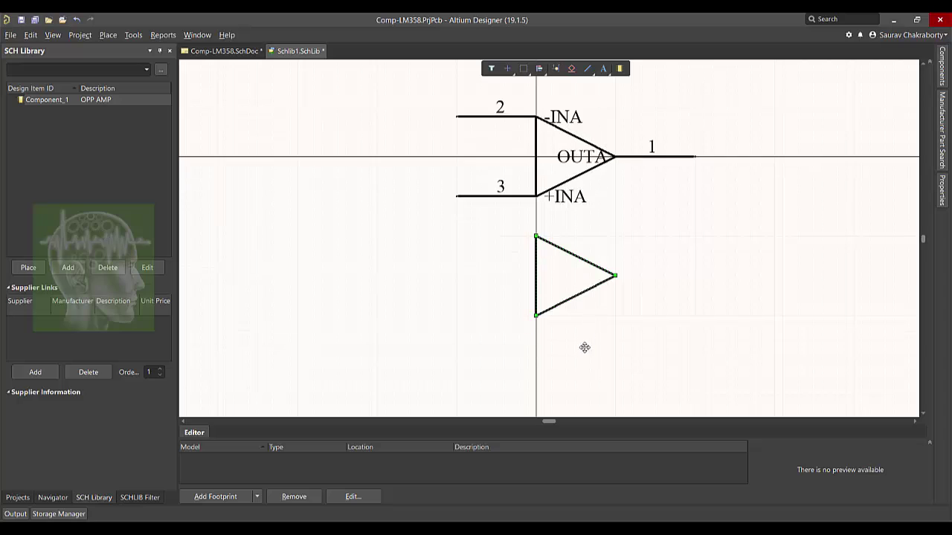
left_click_drag(551, 307, 549, 393)
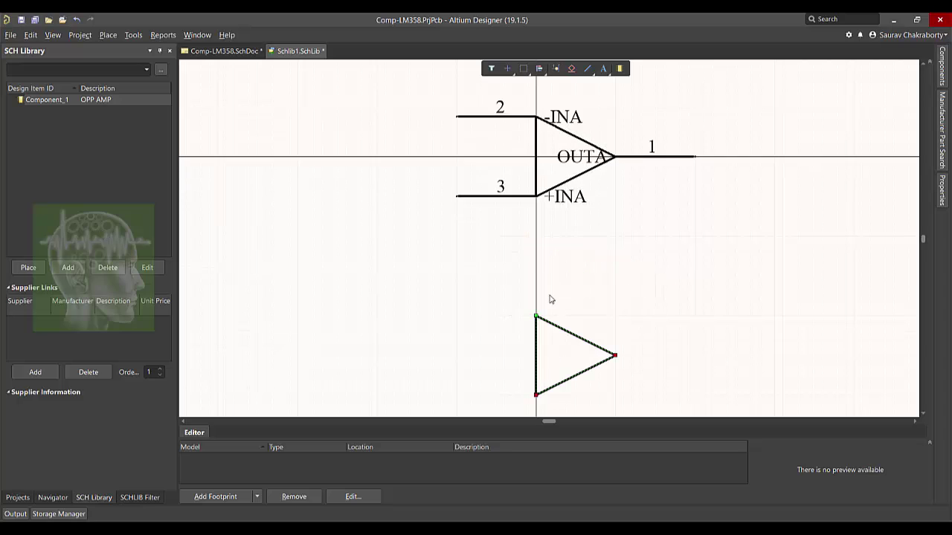
Enlarge the first triangle by stretching its corners beyond pins 2 and 3 and moving its tip outward together with the OUTA pin
left_click(539, 193)
left_click_drag(537, 195, 535, 235)
left_click_drag(536, 117, 536, 76)
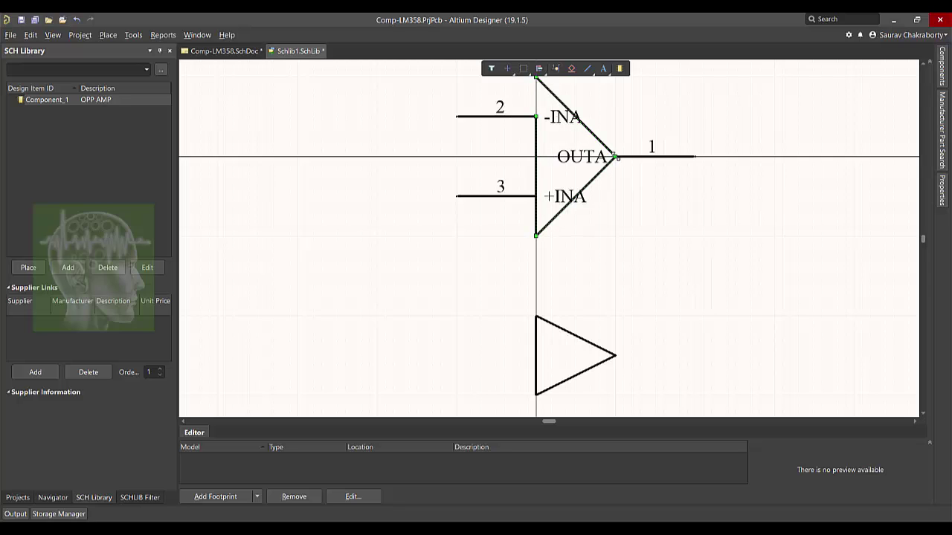
left_click_drag(616, 157, 736, 155)
scroll(655, 247, "up", 2)
scroll(655, 247, "down", 1)
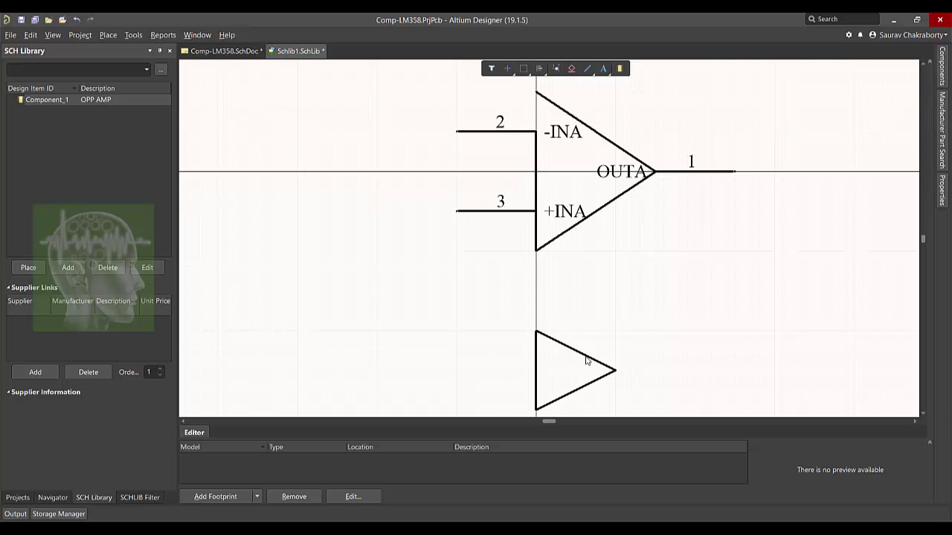
Replace the small second triangle with a copy of the enlarged first triangle, aligned directly below it
left_click(584, 359)
key("Delete")
left_click(558, 242)
key("ctrl+c")
key("ctrl+v")
scroll(553, 244, "down", 3, "ctrl")
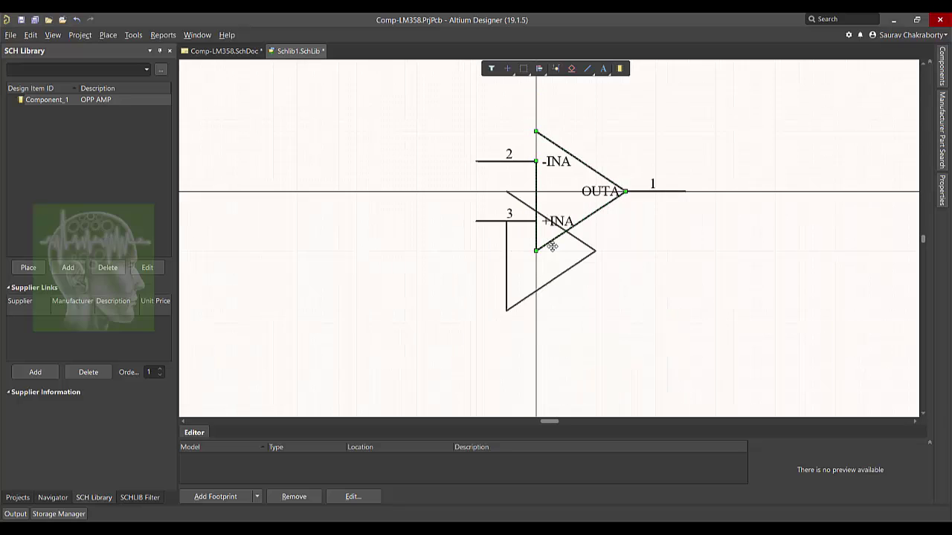
left_click(567, 313)
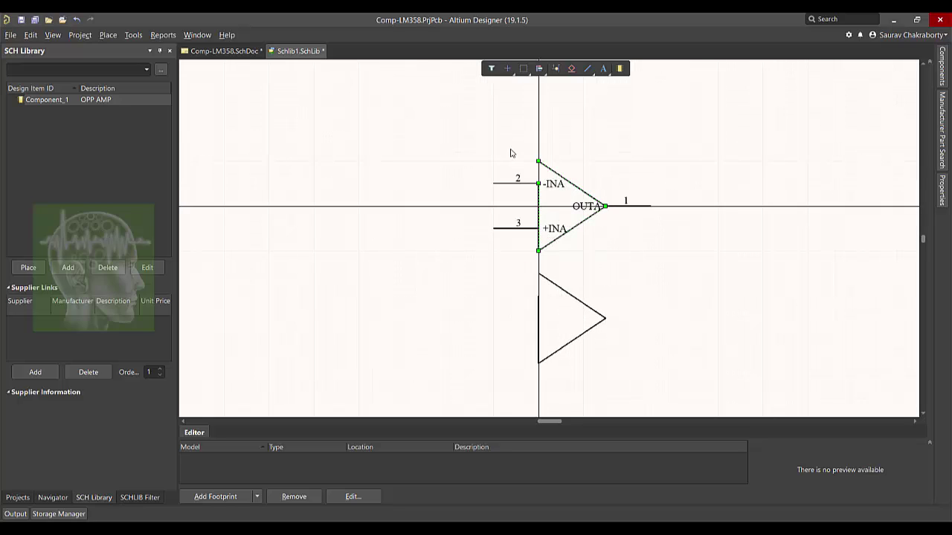
Draw a rectangle enclosing both triangles as the component body and shift it up one grid unit
right_click(620, 241)
mouse_move(669, 278)
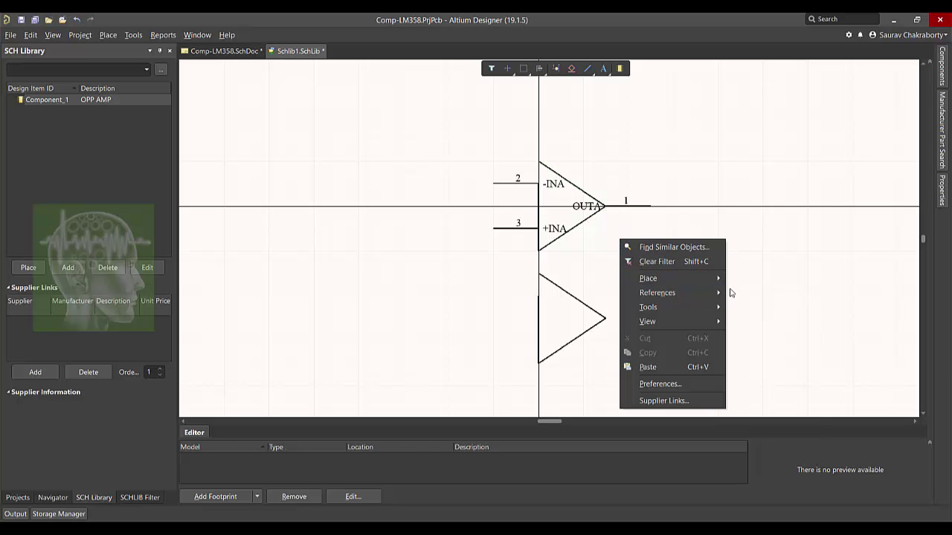
left_click(752, 369)
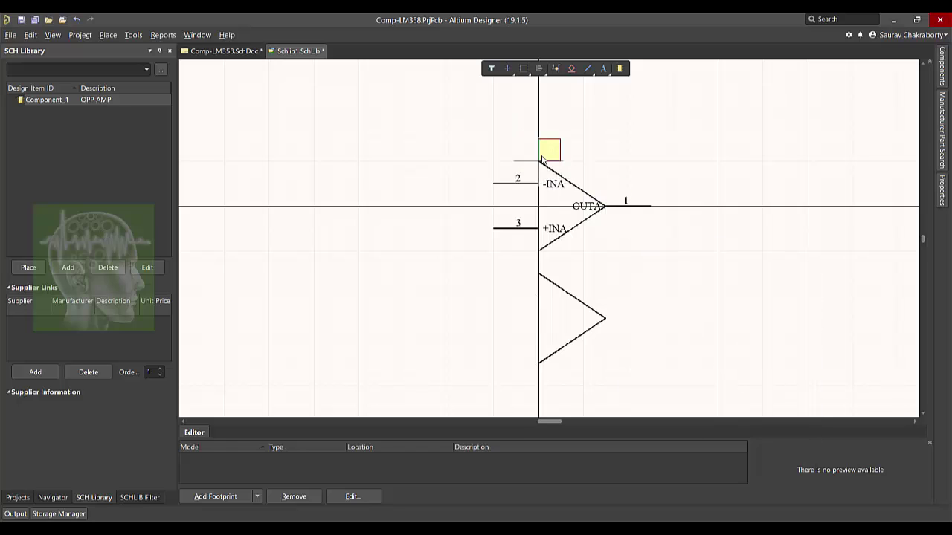
left_click(515, 160)
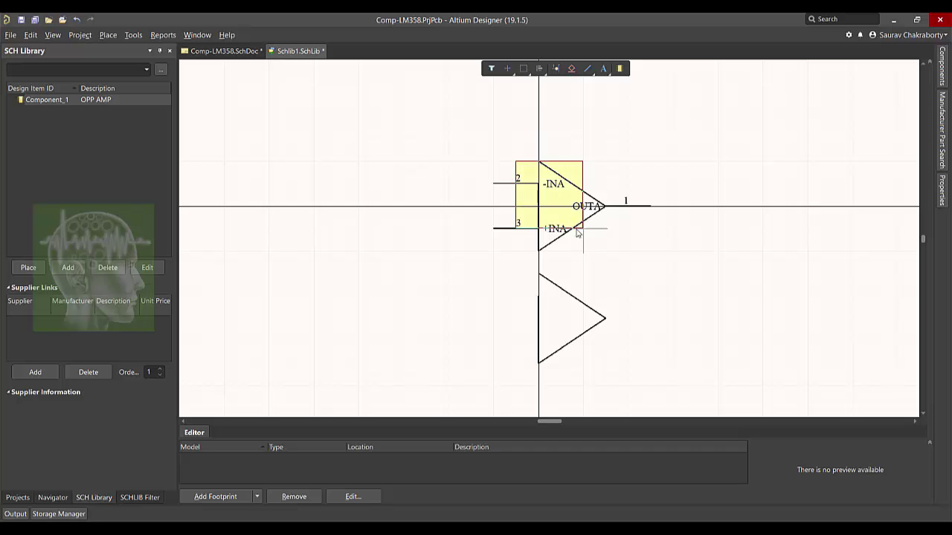
left_click(628, 385)
right_click(605, 366)
left_click_drag(605, 363, 606, 344)
Send the body rectangle to the back, behind the triangles and pin labels
left_click(510, 73)
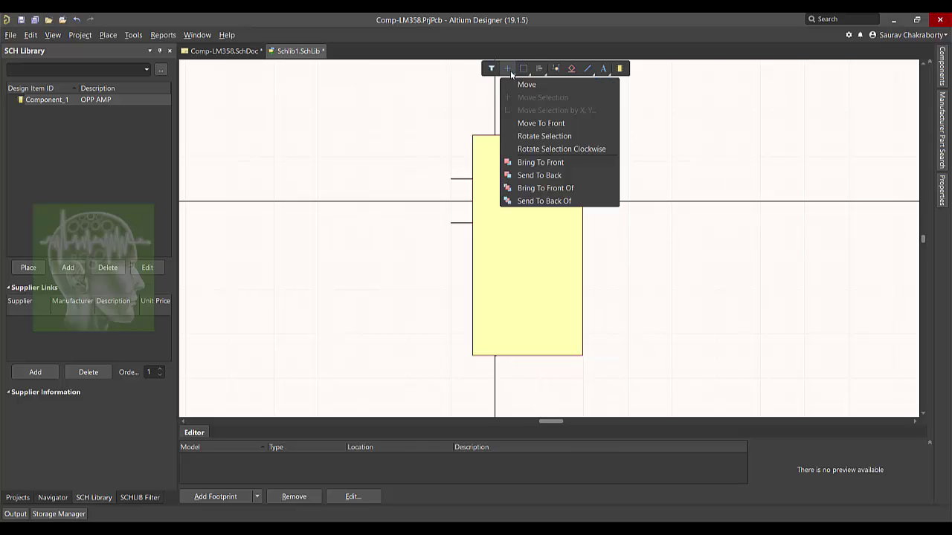
left_click(536, 175)
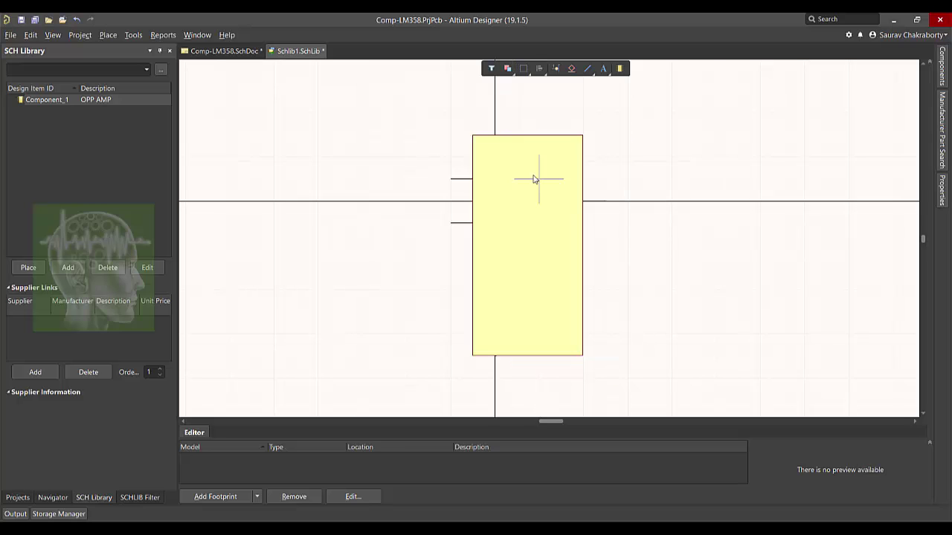
left_click(585, 192)
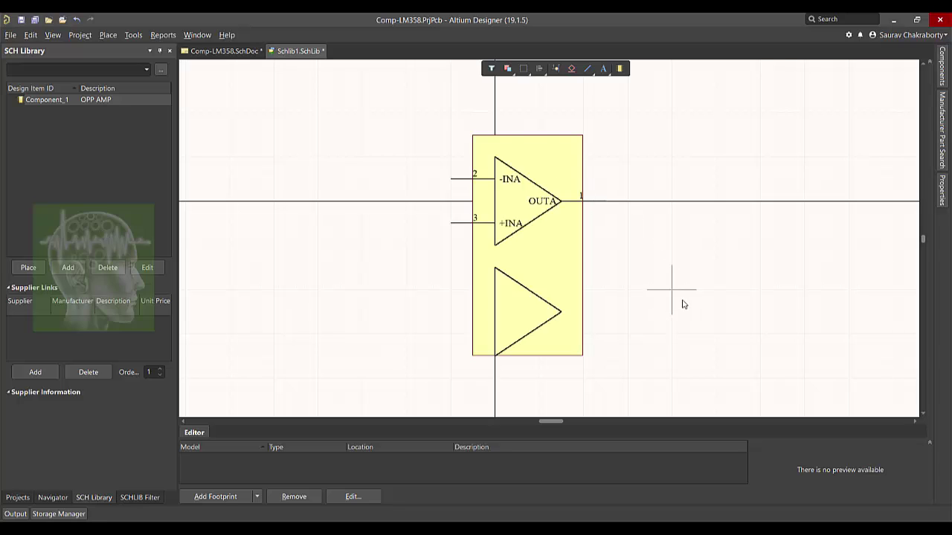
Resize the body rectangle so its right edge meets the triangle tips and its bottom edge extends below the second triangle
left_click(583, 282)
left_click_drag(583, 245, 567, 245)
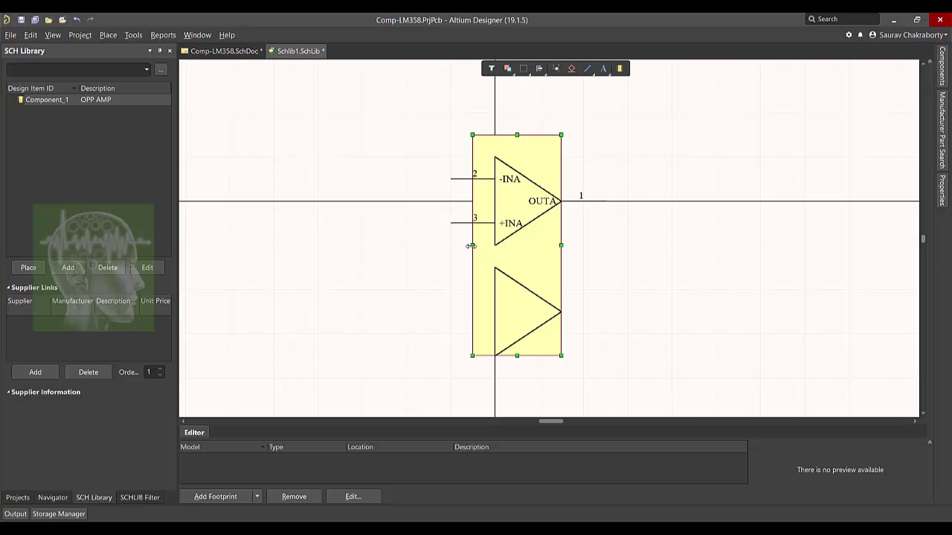
left_click(473, 245)
Place pin 4 vertically on the rectangle's bottom edge, pointing down, and name it GND
right_click(617, 231)
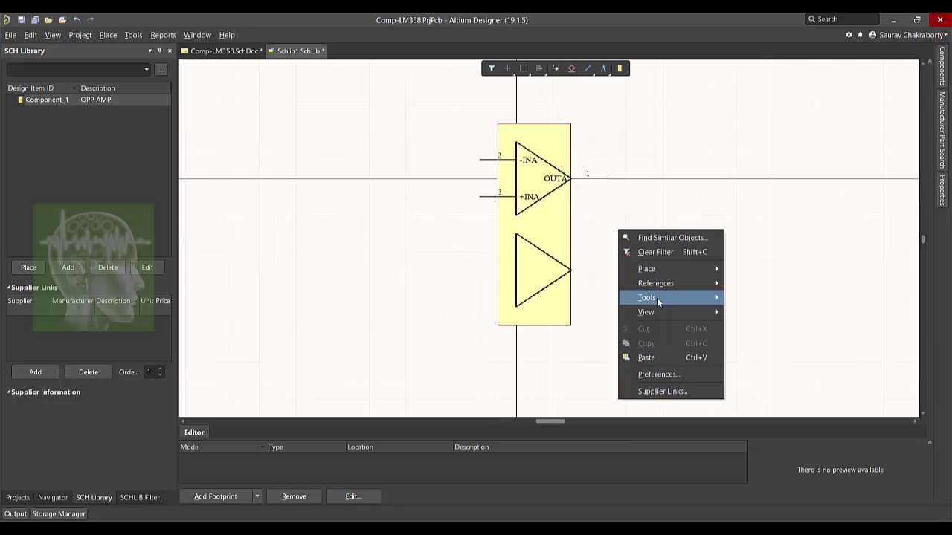
mouse_move(662, 269)
left_click(747, 283)
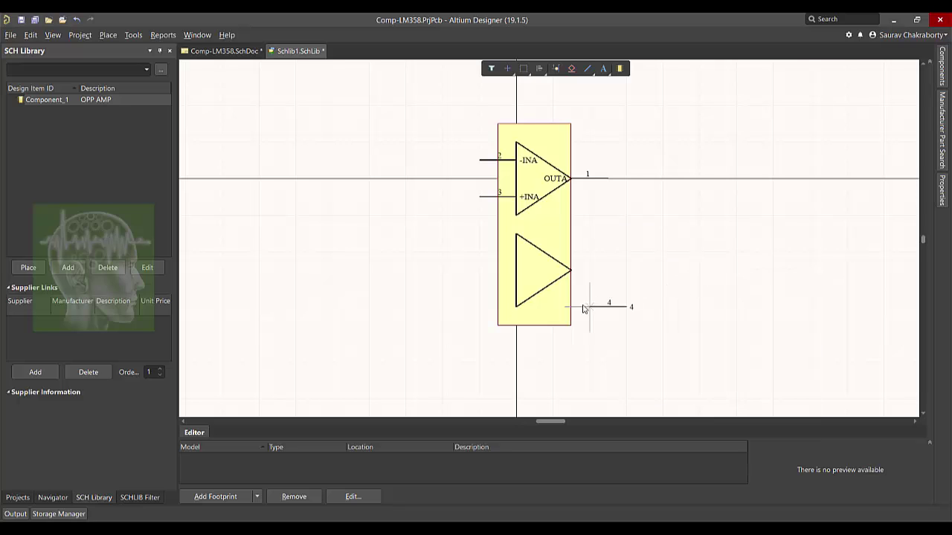
key("space")
left_click(532, 362)
key("Escape")
double_click(534, 360)
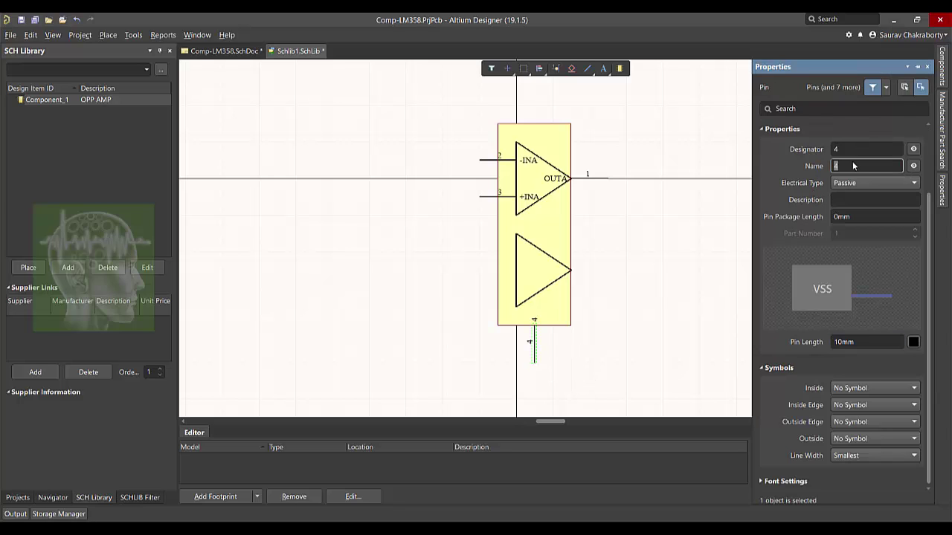
type("GND")
key("Return")
left_click(710, 252)
Check the Pin Functions table in the browser's LM358 datasheet, then return to the schematic library in Altium Designer
left_click(321, 483)
left_click(203, 46)
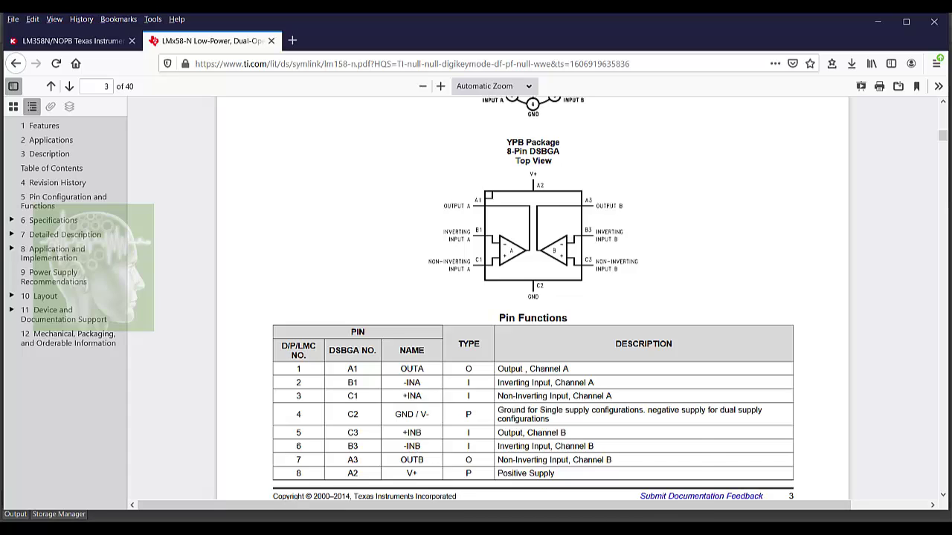
left_click(629, 528)
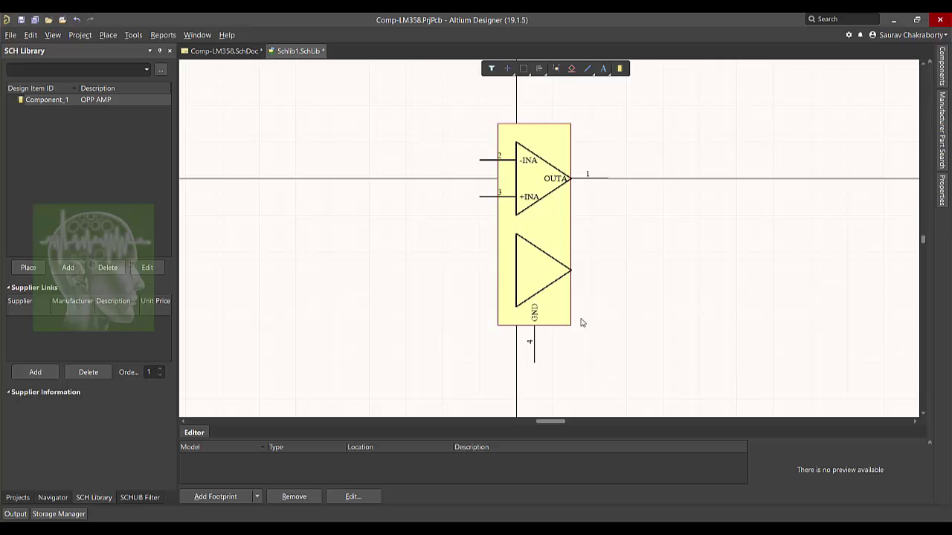
Place pins 5 and 6 pointing left on the second triangle's input side, pin 5 above pin 6
right_click(441, 106)
mouse_move(530, 141)
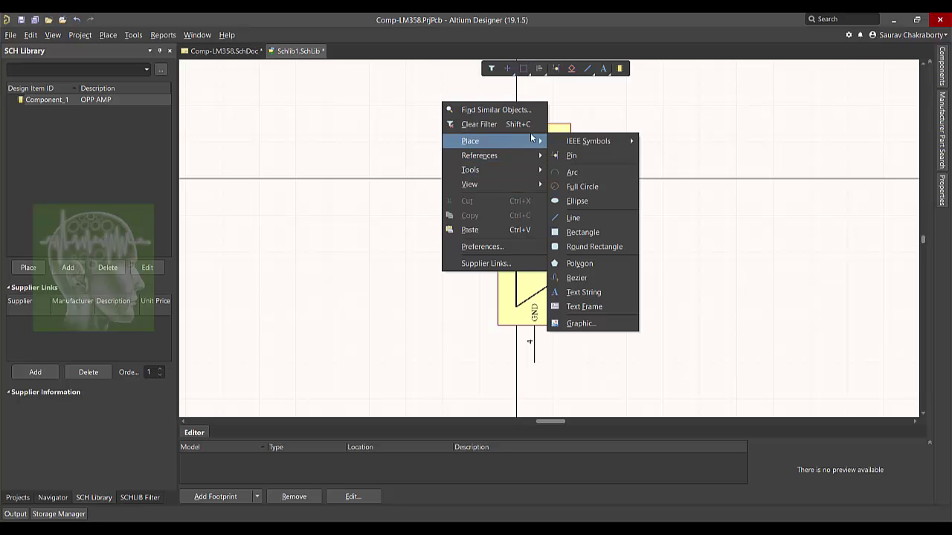
left_click(572, 156)
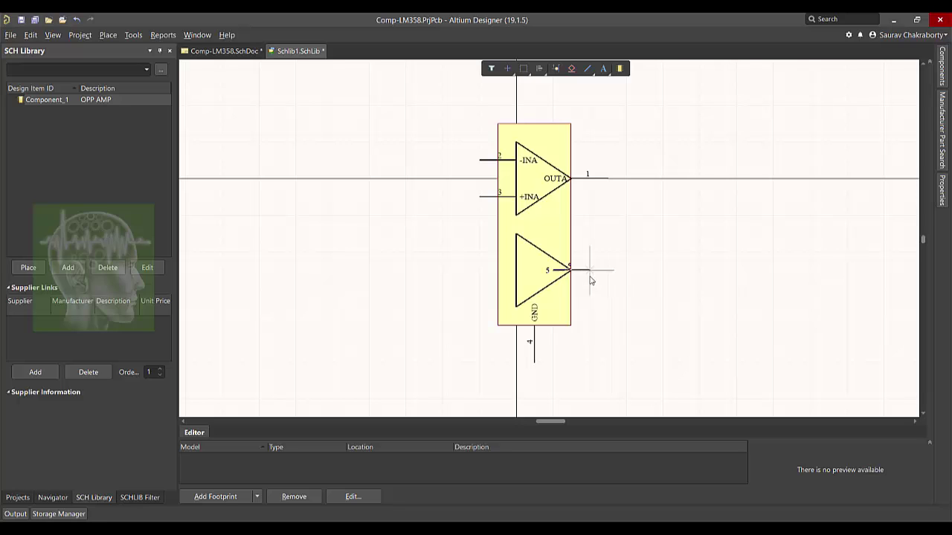
key("space")
key("space")
left_click(478, 251)
left_click(479, 288)
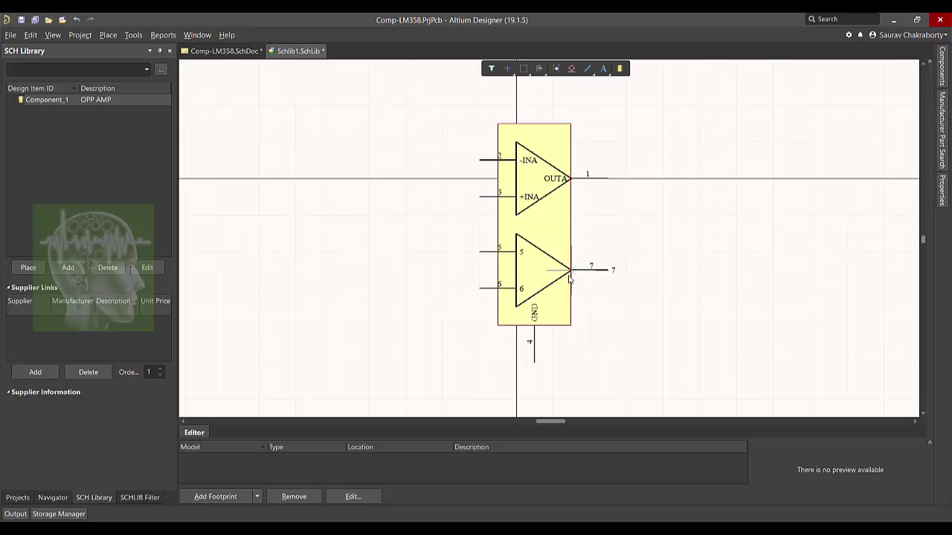
Place pin 7 at the second triangle's output tip and pin 8 vertically on the rectangle's top edge
key("space")
left_click(610, 273)
key("space")
left_click(536, 91)
right_click(557, 84)
Name the second op-amp's pins: +INB for pin 5, -INB for pin 6 and OUTB for pin 7
double_click(492, 261)
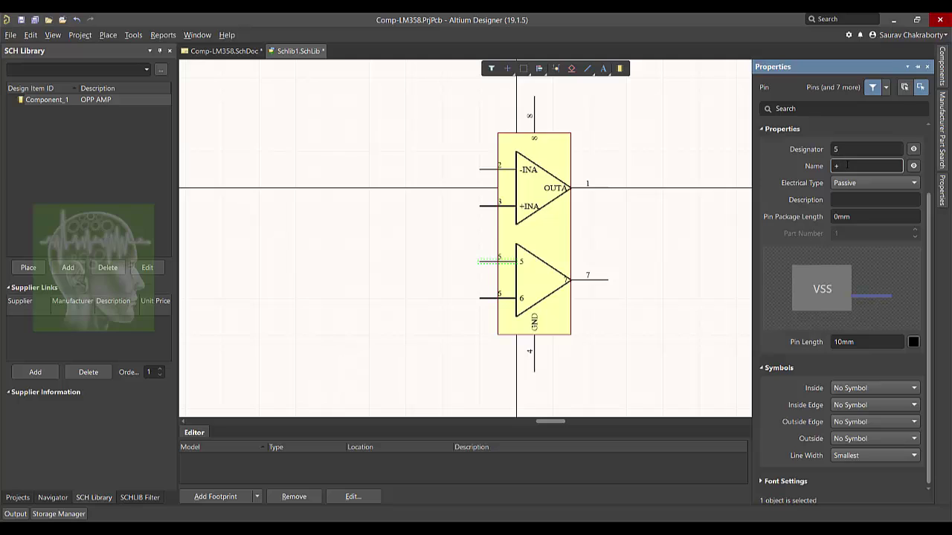
type("+INB")
key("Return")
double_click(484, 299)
type("-INB")
key("Return")
left_click(583, 281)
key("BackSpace")
type("OUTB")
key("Return")
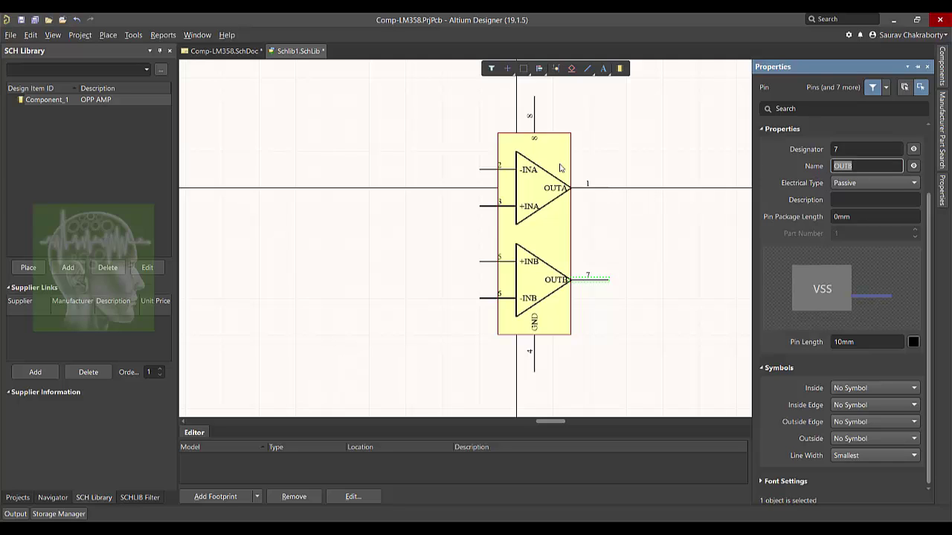
Look up pin 8 in the browser's datasheet, return to Altium Designer and name the pin V+
left_click(535, 131)
key("alt+Tab")
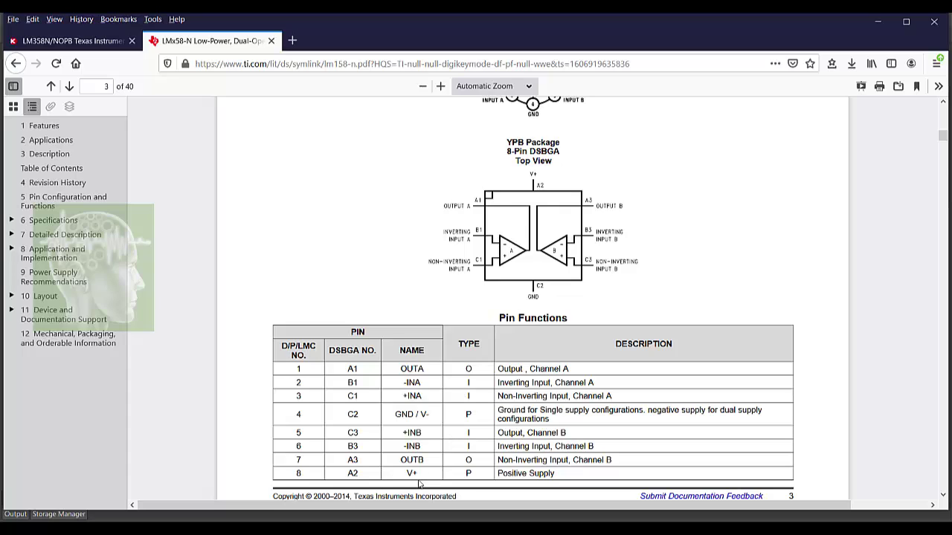
key("alt+Tab")
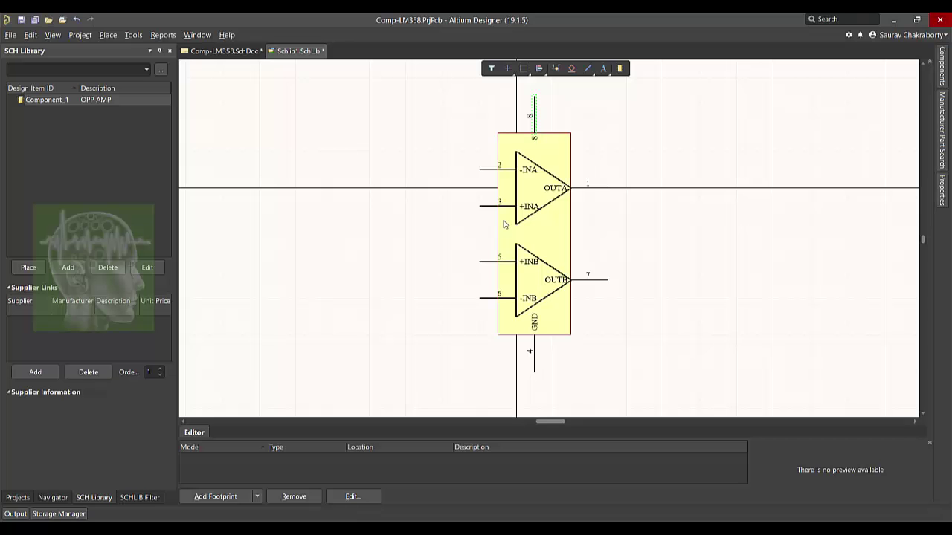
double_click(534, 105)
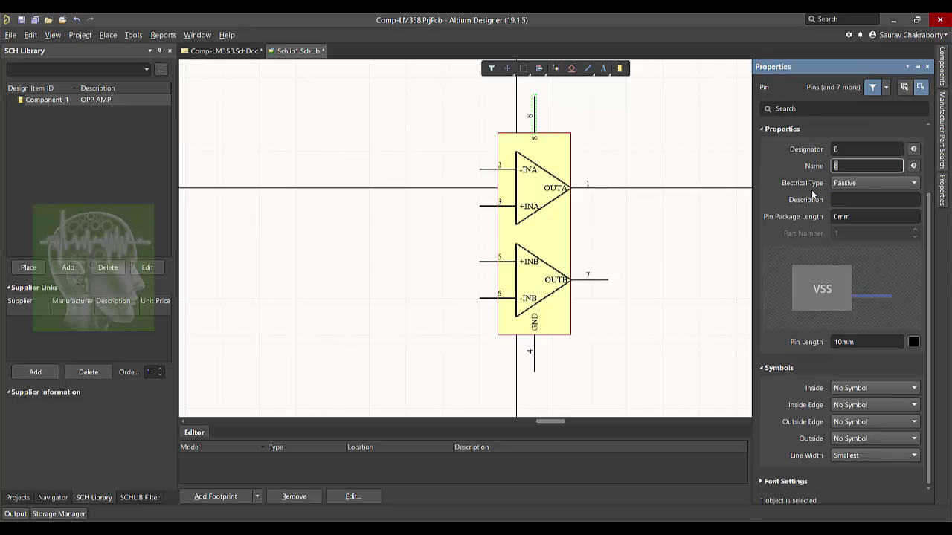
double_click(858, 168)
left_click(686, 319)
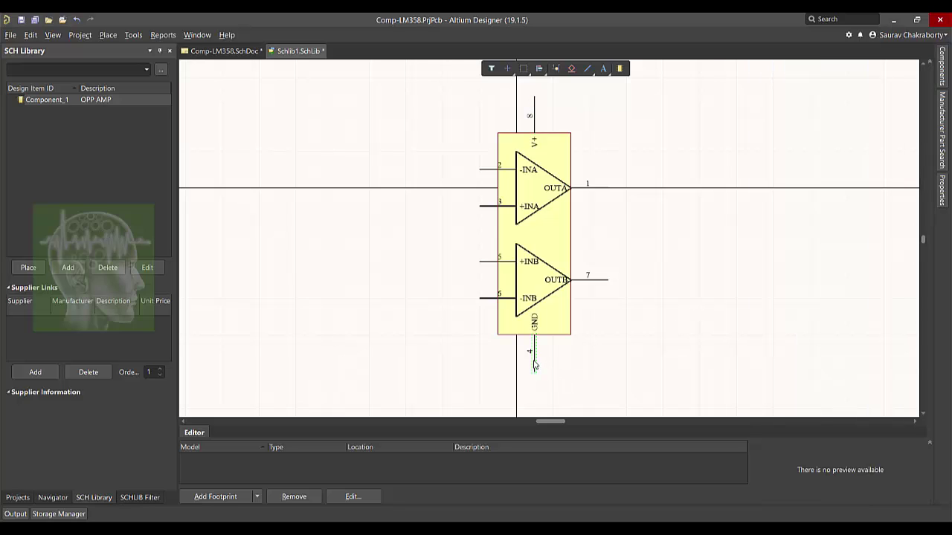
Rename pin 4 as GND/V-
double_click(534, 364)
left_click(859, 166)
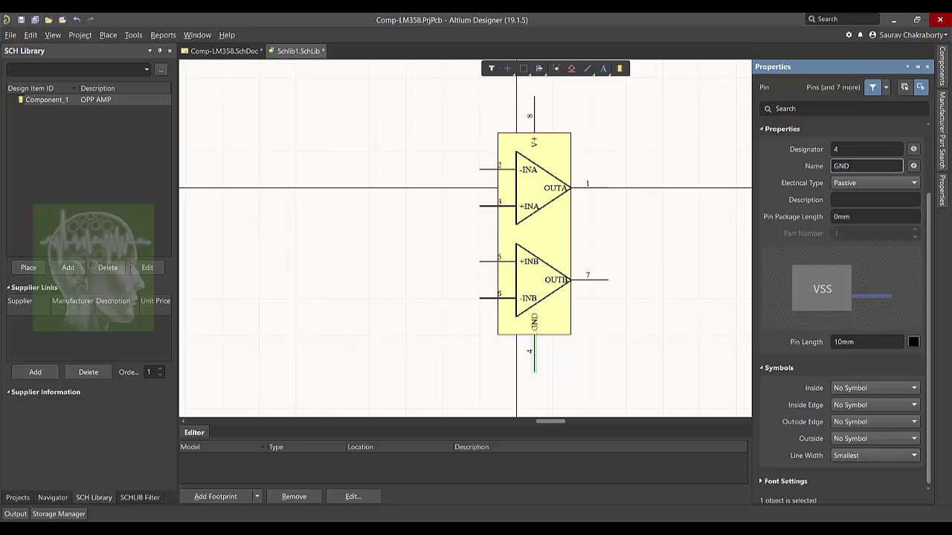
key("Return")
left_click(739, 317)
Extend the body rectangle's bottom edge downward and move pin 4 onto the new edge
left_click(556, 335)
left_click_drag(534, 335, 534, 390)
left_click(635, 326)
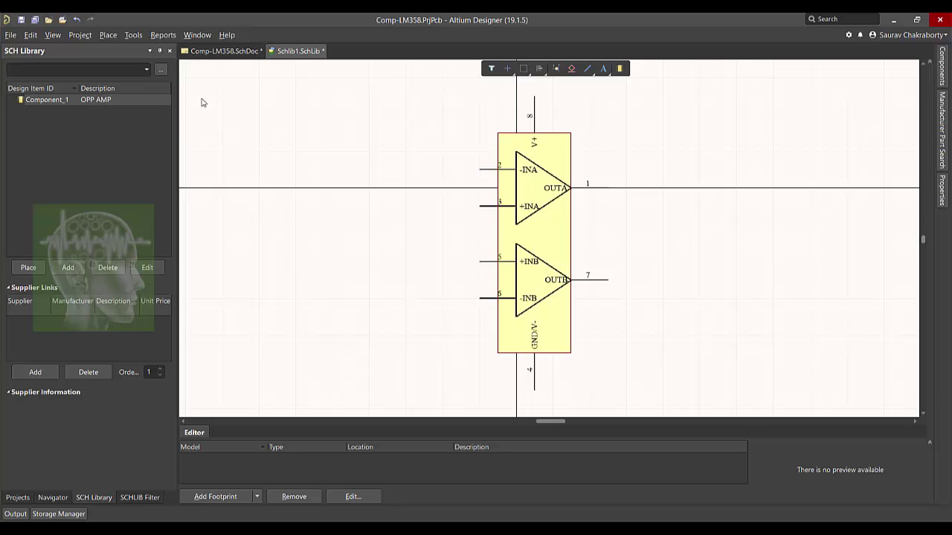
Save the schematic library as lm358.SchLib in the inner Comp-LM358 project folder and close the library document
left_click(10, 35)
left_click(46, 126)
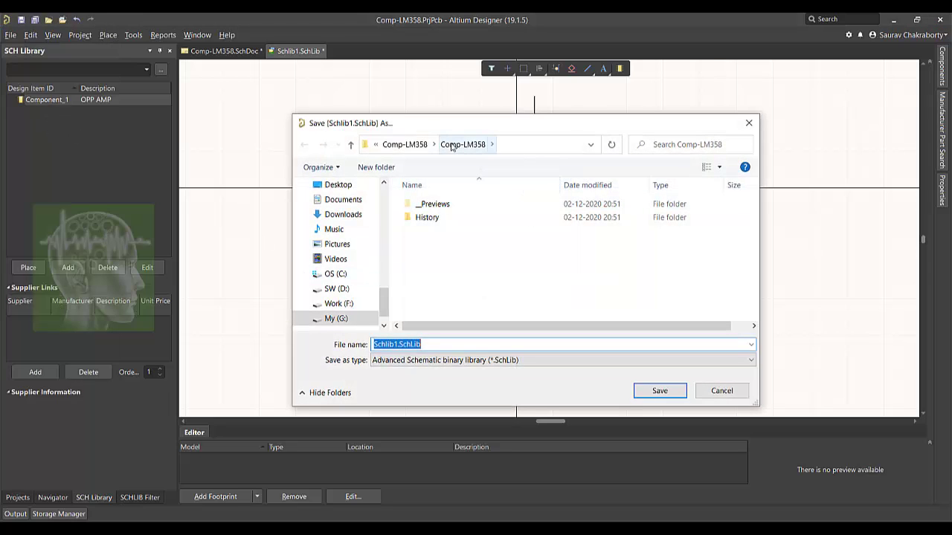
left_click(402, 144)
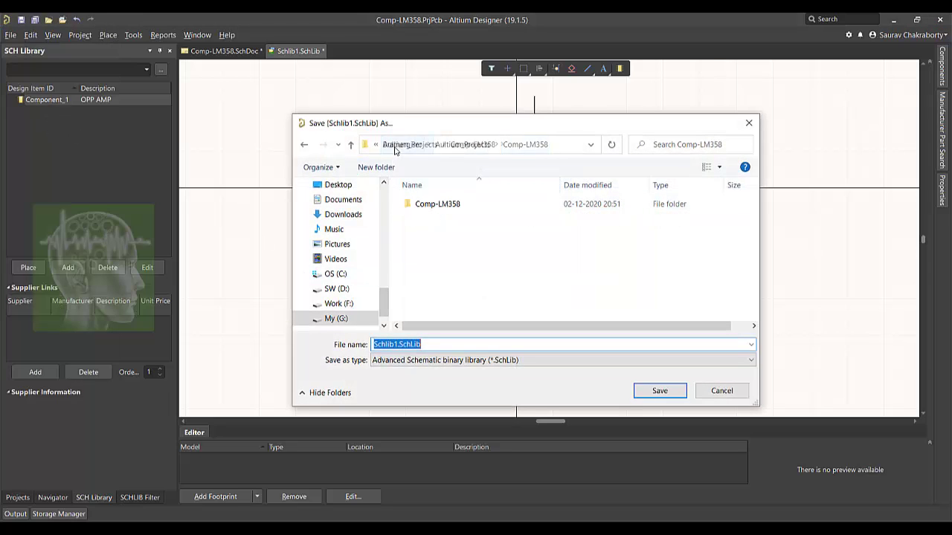
double_click(443, 204)
left_click(405, 343)
left_click_drag(398, 344, 371, 343)
type("lm358")
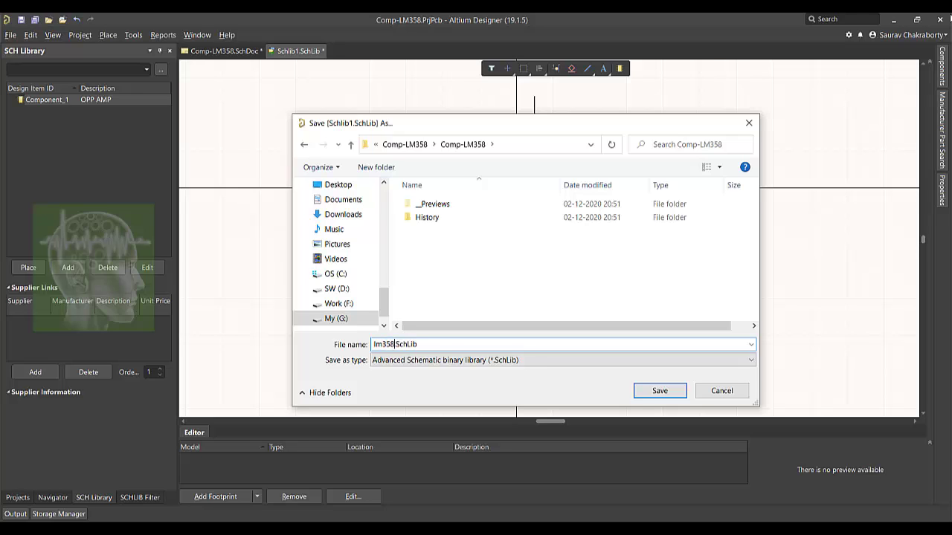
key("Return")
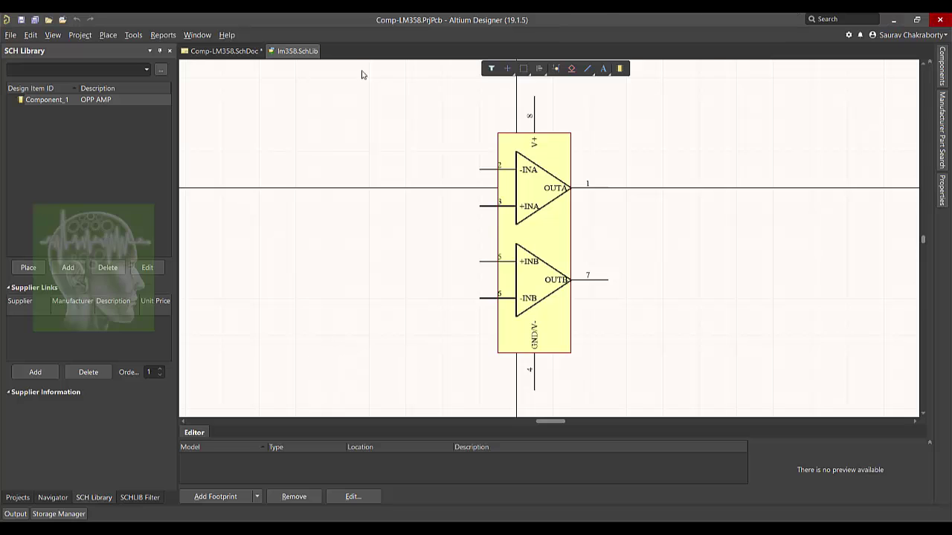
right_click(300, 53)
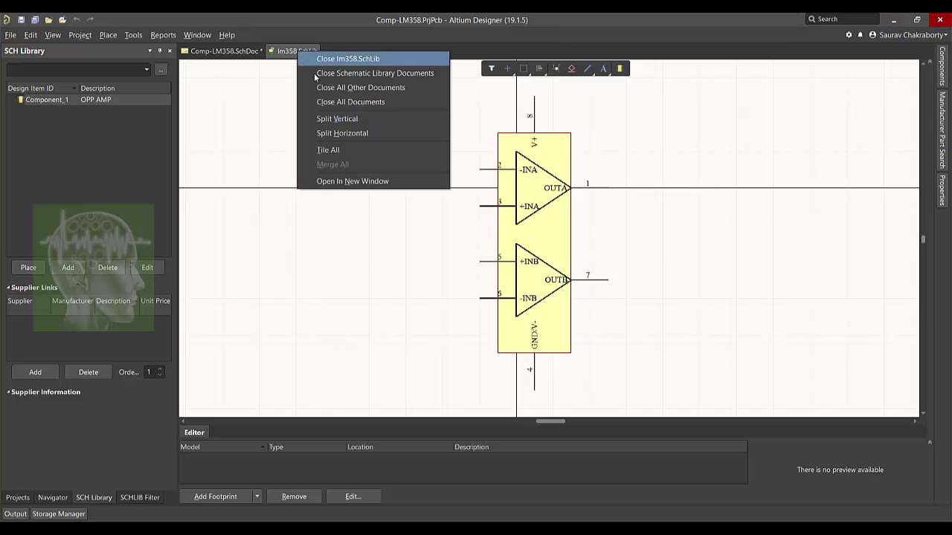
left_click(350, 60)
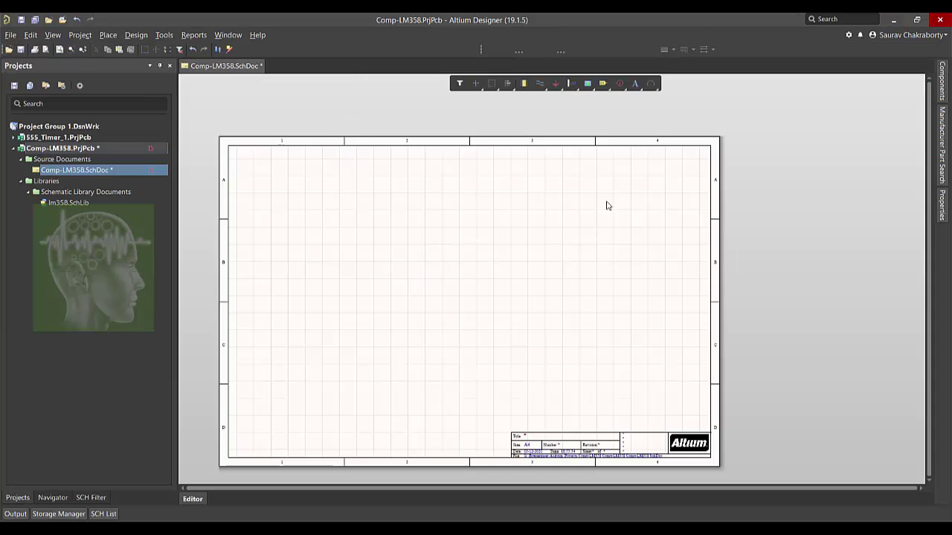
Place one Component_1 op-amp from lm358.SchLib near the middle of the schematic sheet
left_click(942, 82)
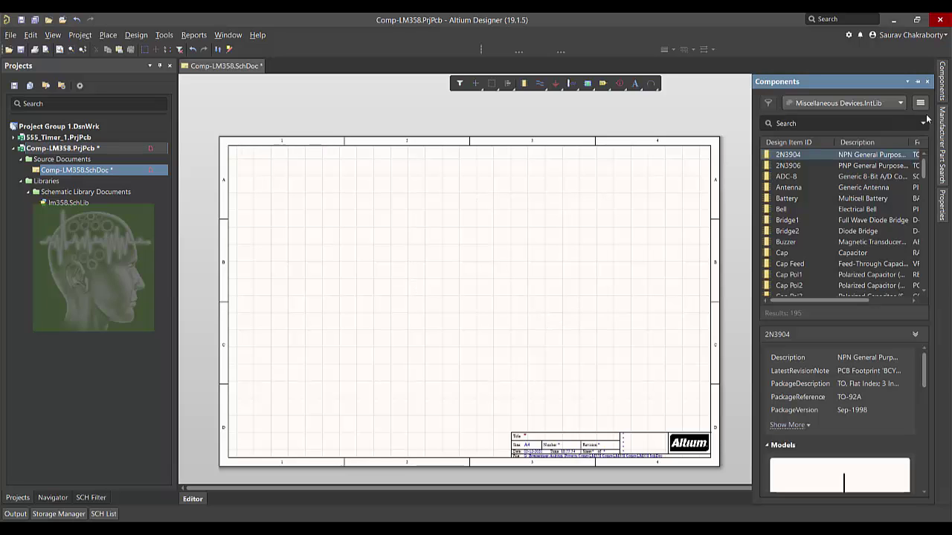
left_click(925, 125)
left_click(888, 102)
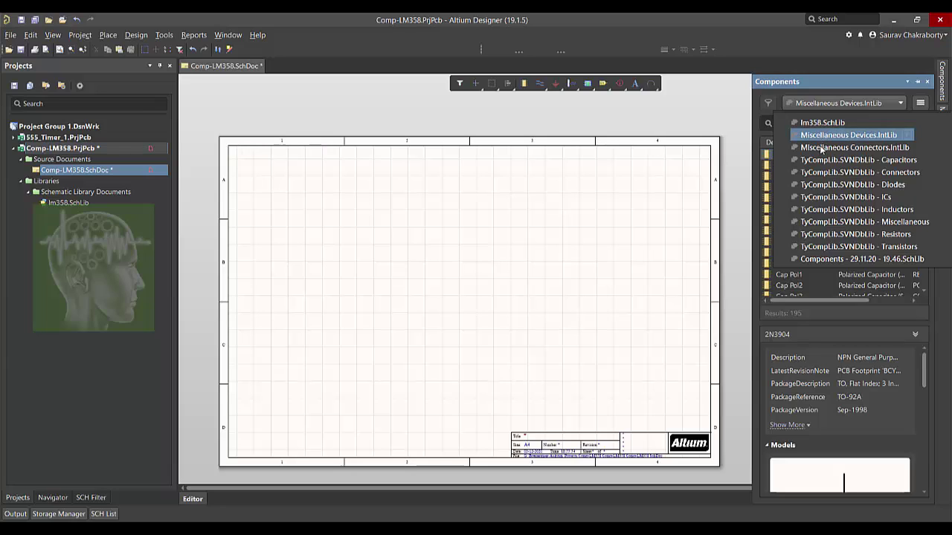
left_click(817, 123)
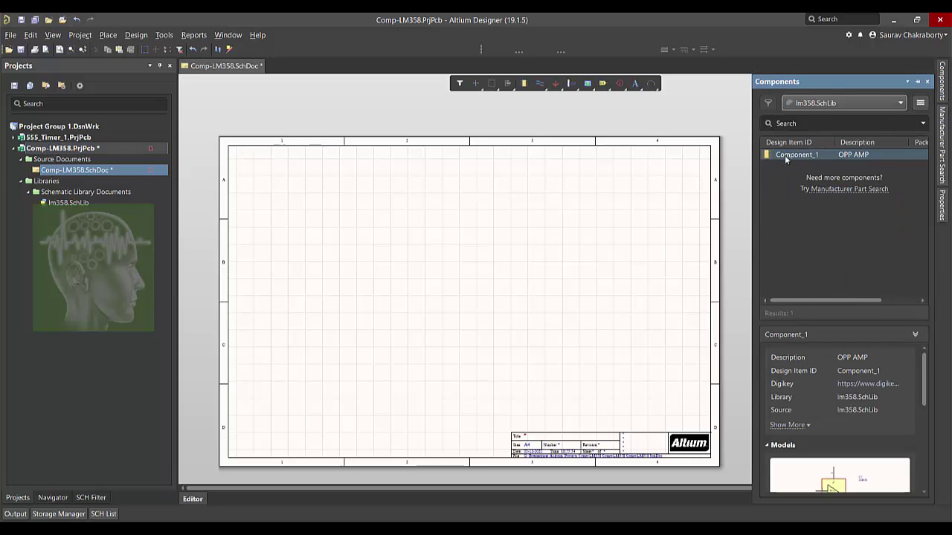
left_click_drag(809, 152, 440, 283)
left_click(440, 283)
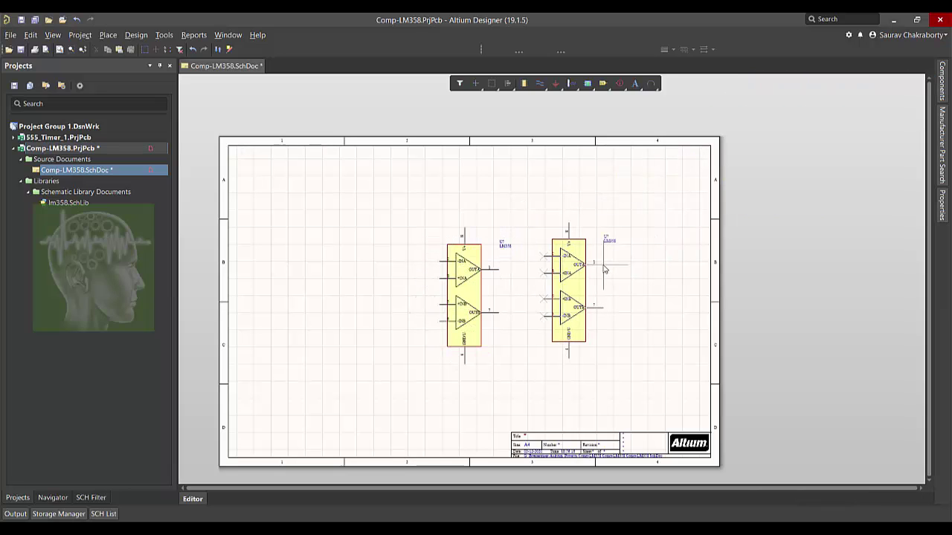
key("Escape")
Set the placed op-amp's designator to U1
double_click(506, 246)
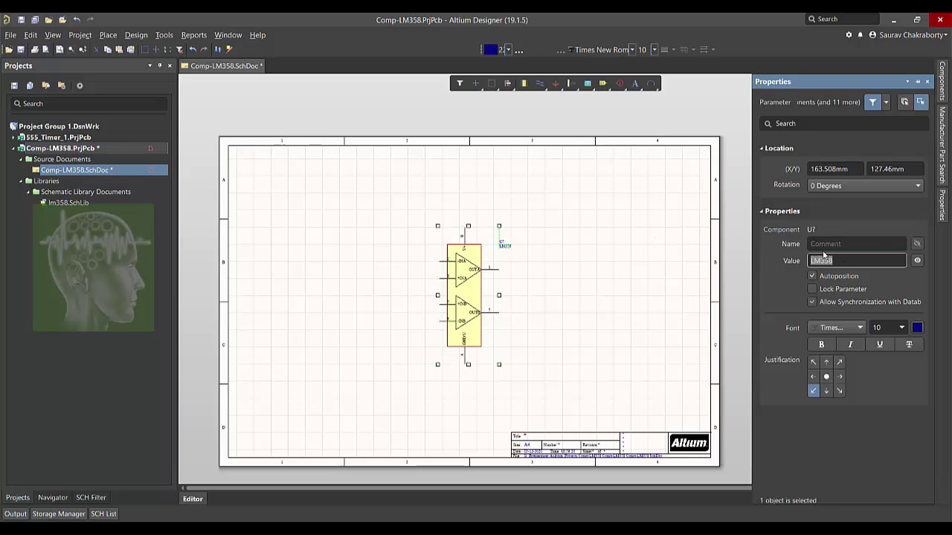
left_click(816, 246)
left_click(811, 230)
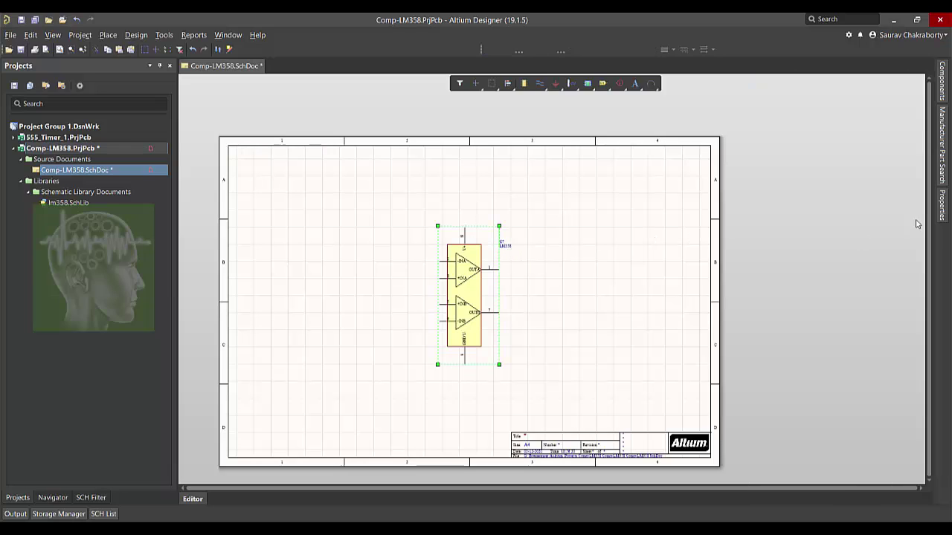
left_click(942, 211)
left_click(860, 184)
left_click(582, 270)
Move the U1 and LM358 labels just above the op-amp body, one on each side of pin 8
left_click(504, 245)
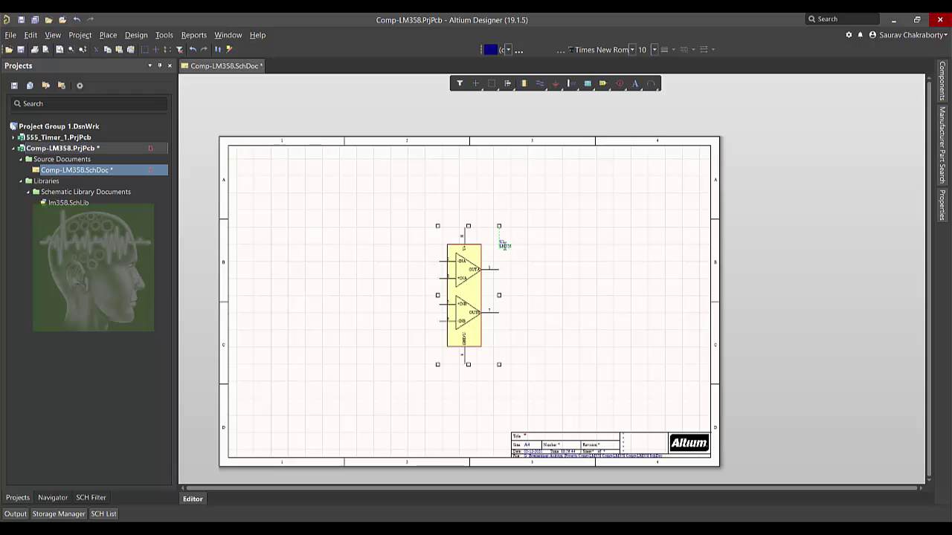
left_click_drag(510, 251, 451, 236)
left_click(525, 251)
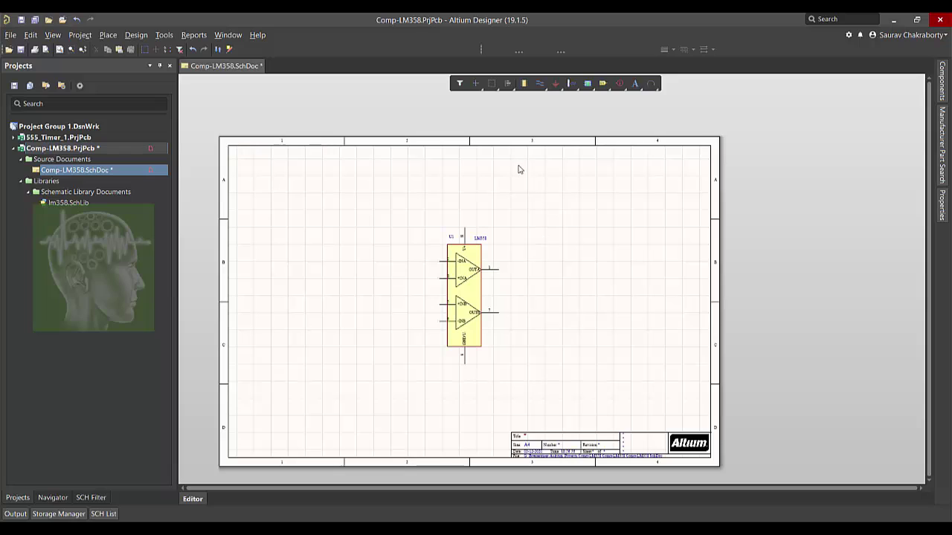
Draw a horizontal wire extending right from the OUTA pin of U1
left_click(539, 83)
left_click(499, 269)
left_click(571, 269)
right_click(574, 223)
right_click(601, 192)
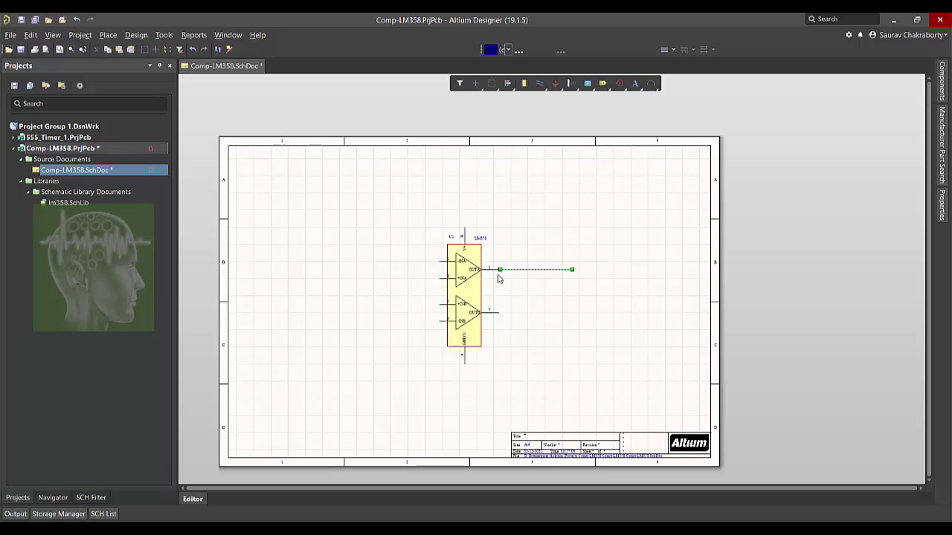
left_click(525, 290)
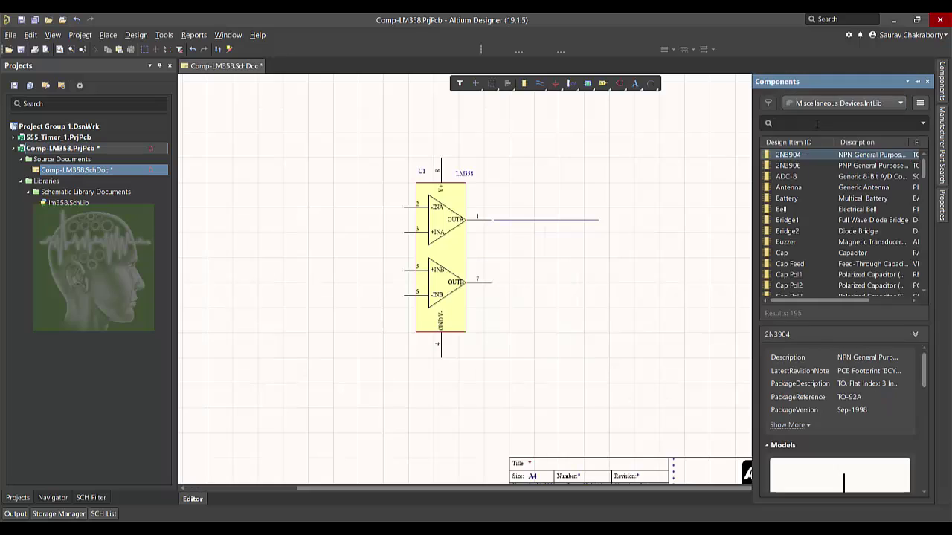
Search Miscellaneous Devices.IntLib for RES and place 1K Res1 resistors R1 and R2 vertically left of U1, comments hidden
type("RES")
key("Return")
scroll(799, 247, "down", 2)
double_click(794, 249)
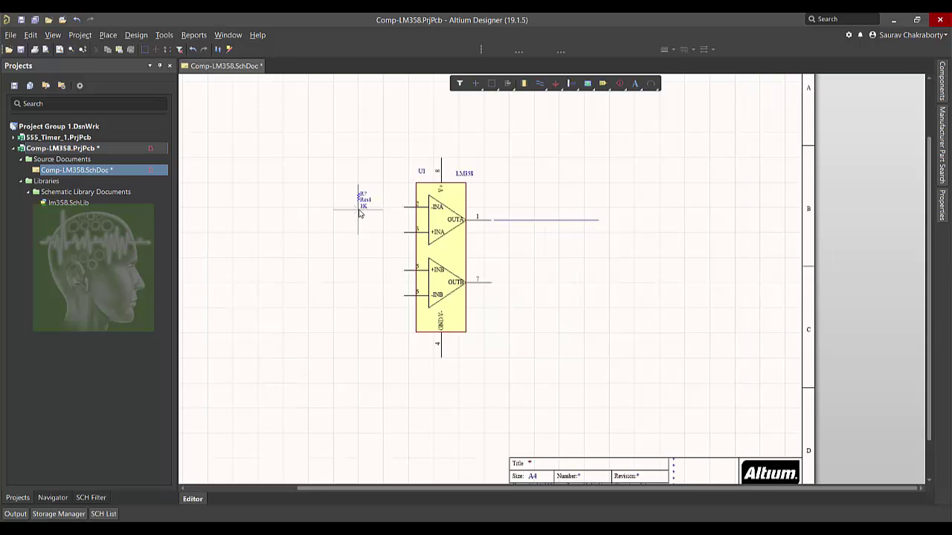
key("Tab")
left_click(896, 203)
key("space")
left_click(362, 189)
left_click(364, 243)
Place 1K resistor R3 horizontally beyond the right end of the OUTA wire
key("space")
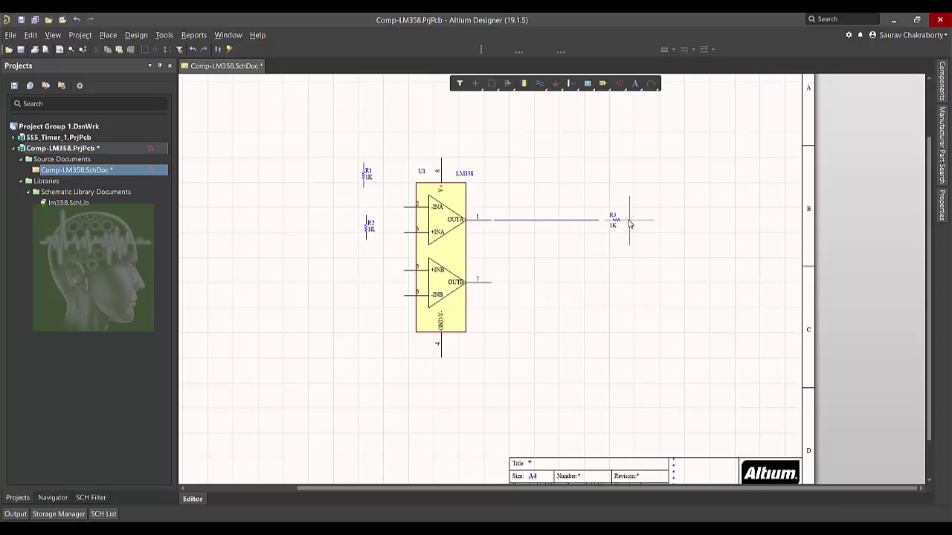
left_click(617, 221)
key("Escape")
Attach a GND power port to pin 4 of U1 and a +5 power port to pin 8
left_click(555, 84)
left_click(441, 361)
right_click(574, 96)
right_click(555, 85)
left_click(572, 138)
left_click(442, 155)
key("Escape")
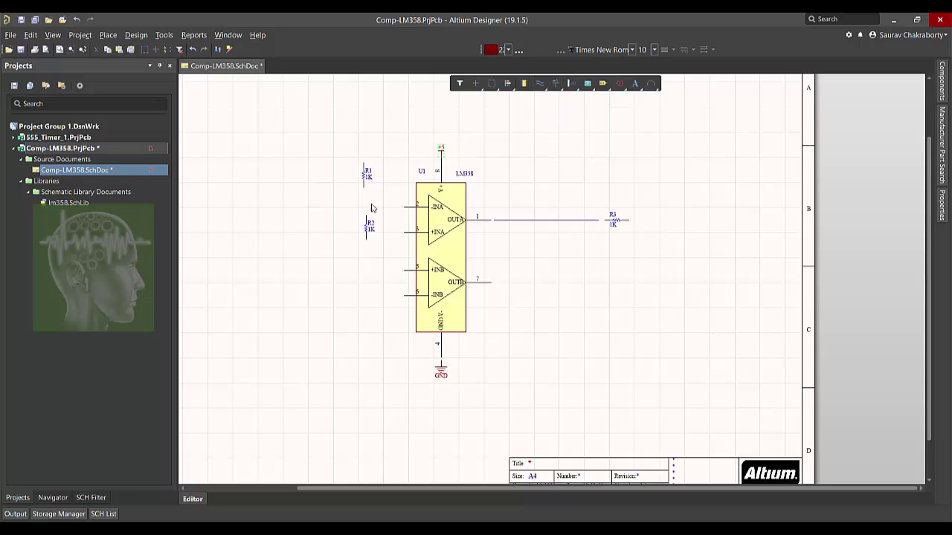
Line up R1 and R2 farther left of U1 and wire the top of R1 to the V+ pin
left_click_drag(367, 175, 346, 187)
left_click_drag(368, 225, 346, 221)
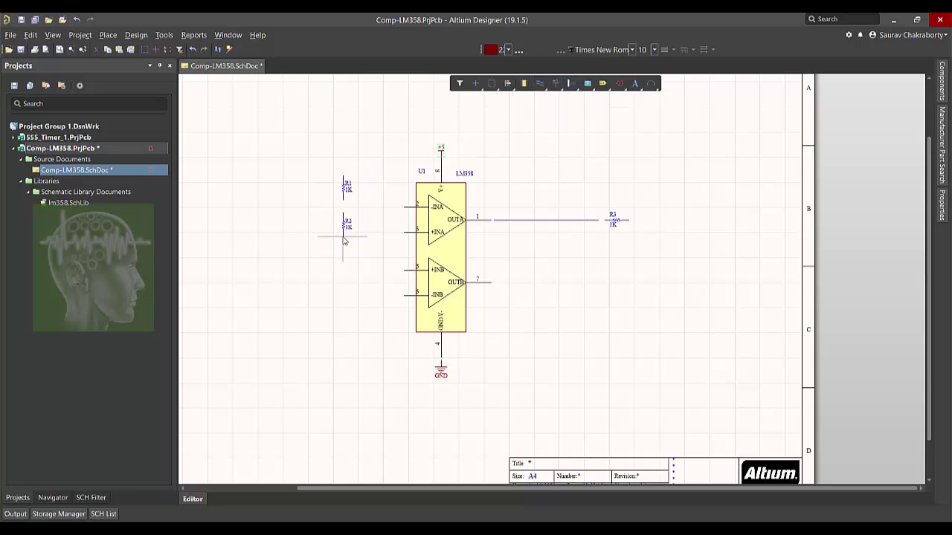
key("ctrl+w")
left_click(343, 175)
left_click(441, 162)
left_click(441, 163)
Wire the bottom of R2 to U1's GND pin and connect -INA to the junction between R1 and R2
left_click(342, 233)
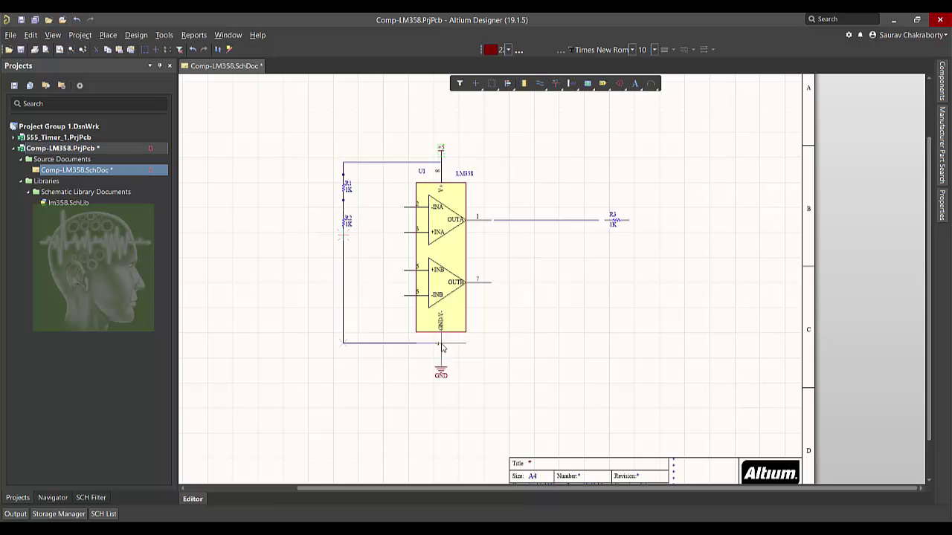
left_click(442, 345)
left_click(404, 207)
left_click(343, 207)
right_click(376, 213)
left_click(383, 263)
Delete the old output wire, move R3 closer to U1 and connect it to OUTA with a new wire
left_click(588, 220)
key("Delete")
left_click_drag(607, 220, 540, 220)
left_click(540, 84)
left_click(491, 219)
left_click(541, 220)
Open the Explorer and search the Altium Content Vault for LED, 3MM
left_click(52, 35)
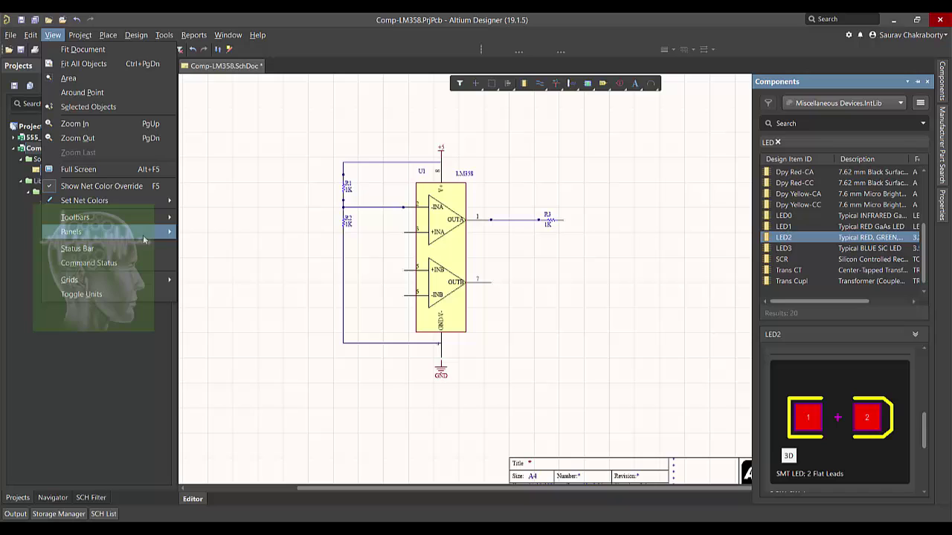
mouse_move(142, 232)
left_click(209, 346)
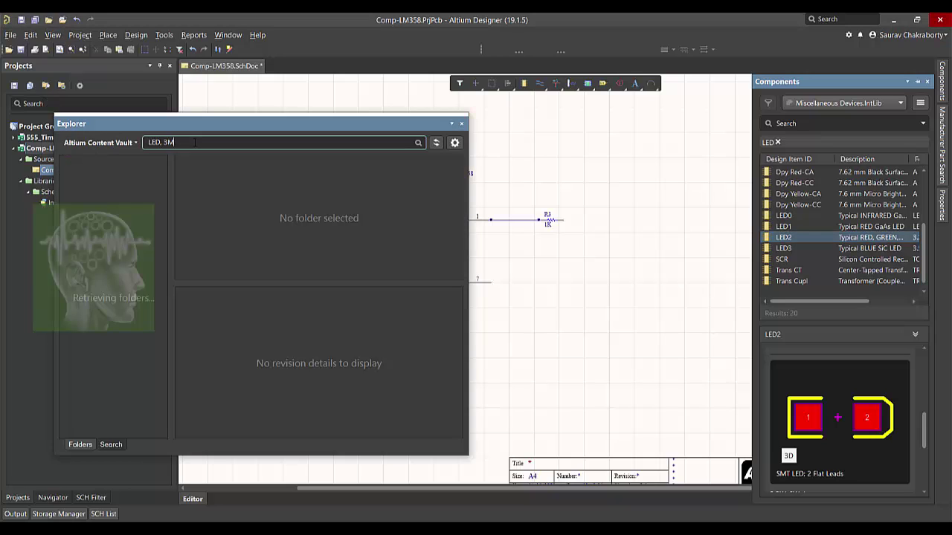
key("Return")
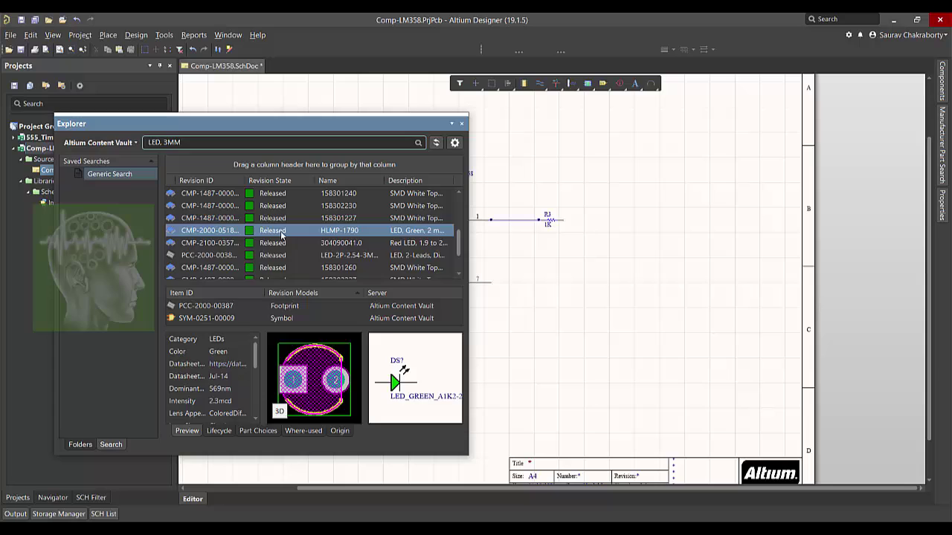
Place the green HLMP-1790 LED vertically below R3's free end and attach a GND power port to its lower pin
left_click_drag(281, 236, 567, 252)
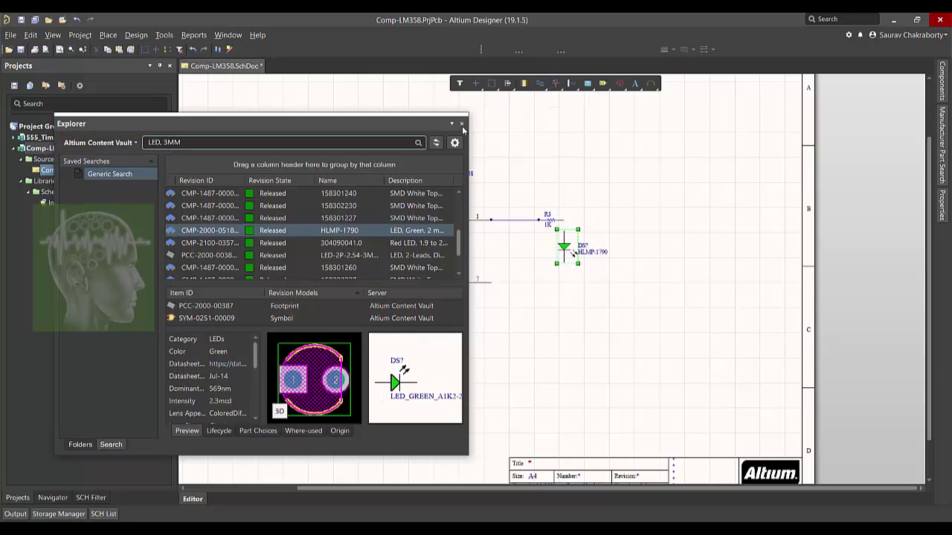
left_click(555, 83)
left_click(562, 103)
left_click(564, 265)
Wire R3's free end to the upper pin of the LED
left_click(539, 84)
right_click(599, 205)
key("space")
key("space")
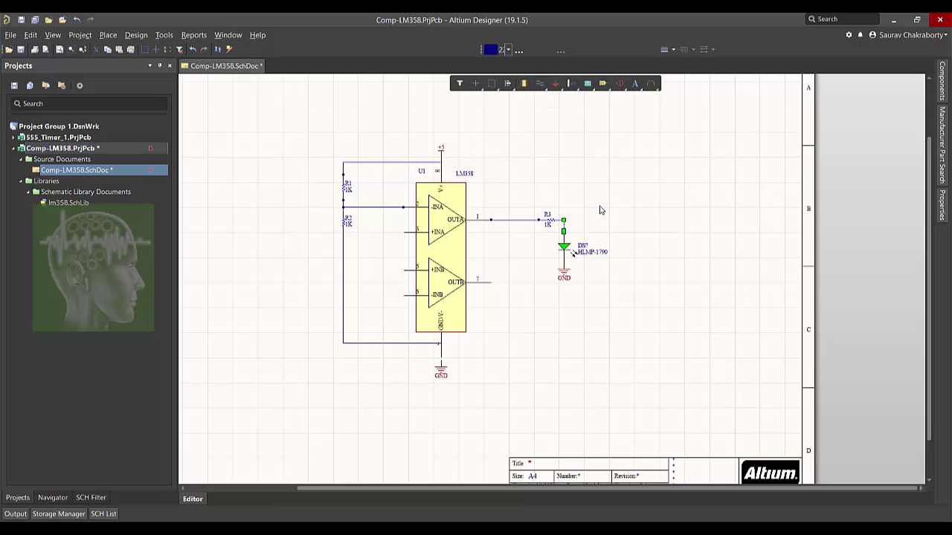
left_click(599, 205)
Place a potentiometer from Miscellaneous Devices.IntLib beside U1's +INA pin and set its value to 2.2K
left_click(587, 83)
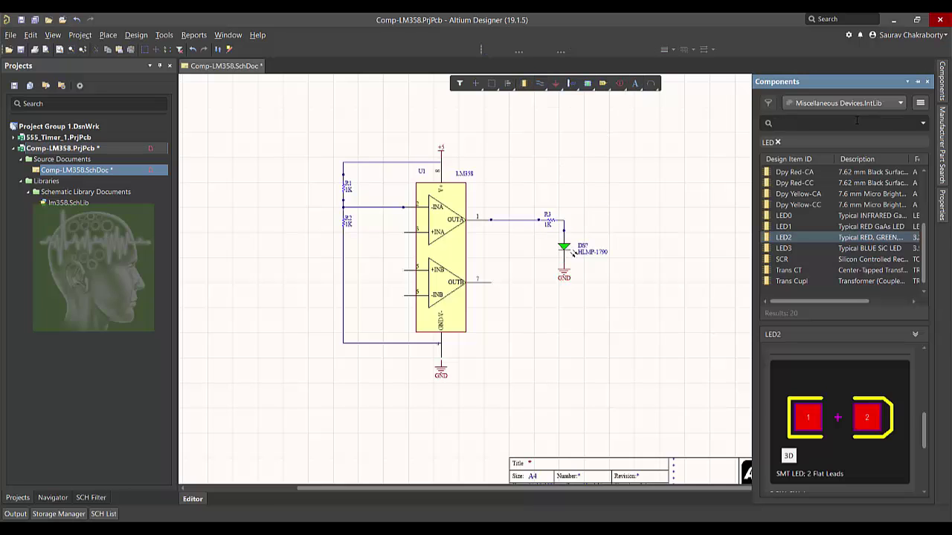
key("Return")
scroll(805, 209, "down", 1)
left_click(783, 232)
left_click_drag(781, 233, 376, 232)
double_click(392, 240)
type("2.2K")
key("Return")
left_click(562, 343)
Wire +INA to the wiper of potentiometer R4 and connect R4's upper end to the V+ supply wire
left_click(539, 83)
left_click(403, 232)
left_click(386, 232)
left_click(374, 222)
left_click(373, 162)
right_click(375, 255)
Wire the lower end of potentiometer R4 down to the ground wire
left_click(541, 84)
left_click(373, 245)
left_click(372, 342)
right_click(372, 343)
Set the schematic's Title parameter to Comp-LM358 and its Revision parameter to 1.0
scroll(622, 303, "down", 3)
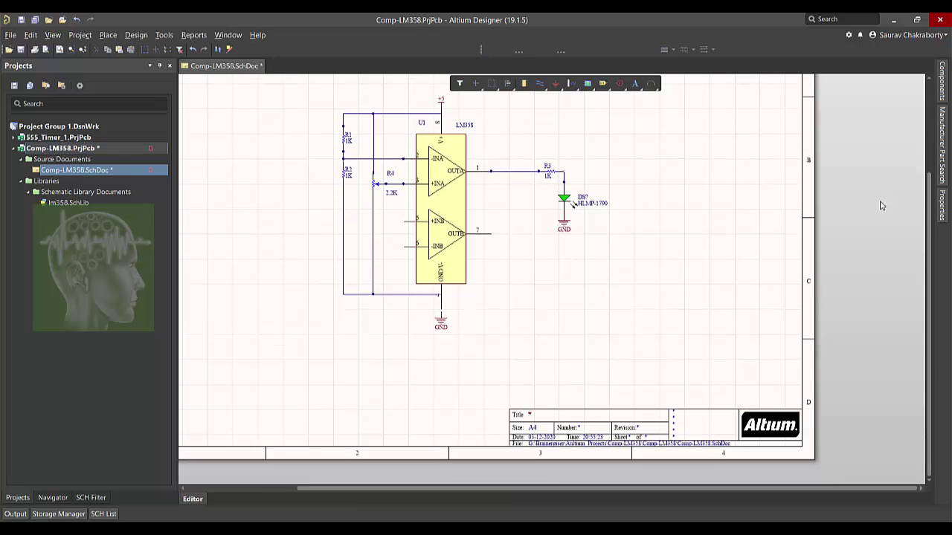
left_click(941, 208)
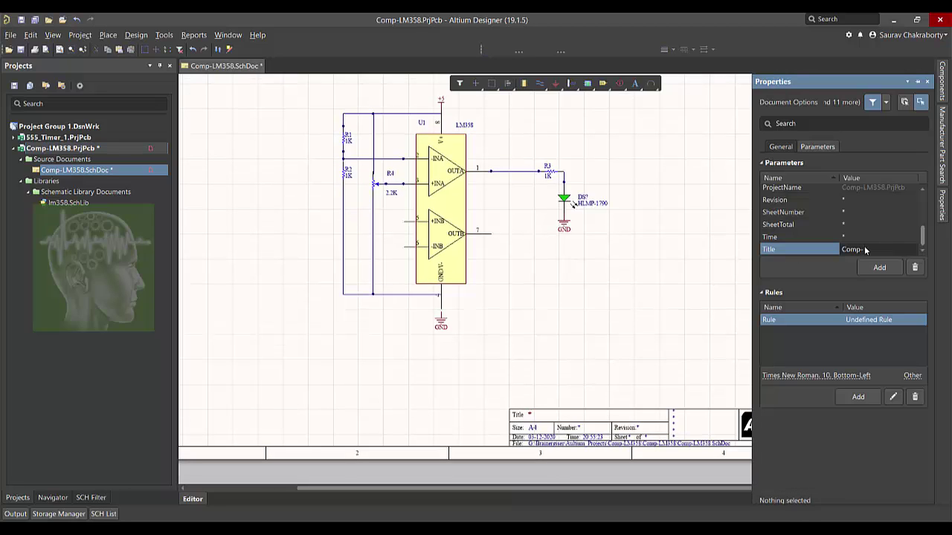
type("LM358")
key("Return")
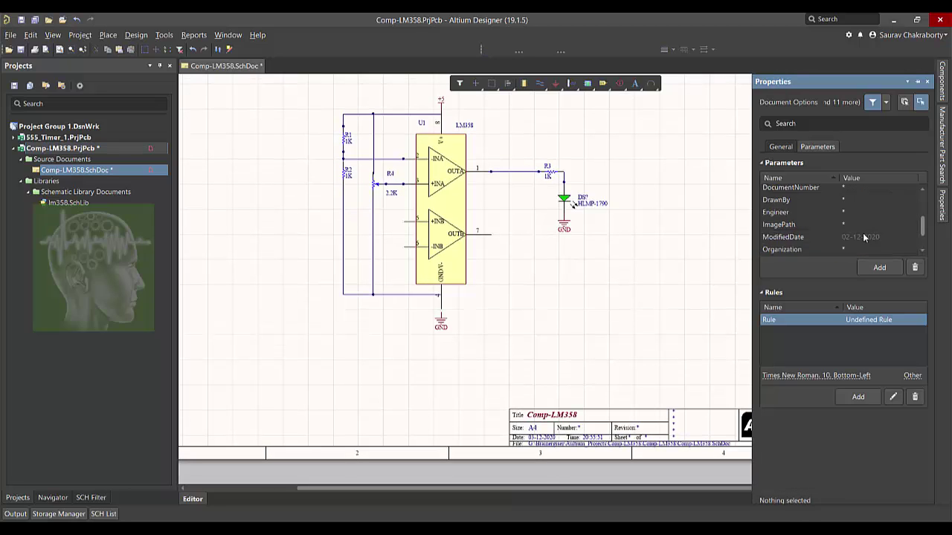
scroll(861, 191, "down", 4)
left_click(859, 226)
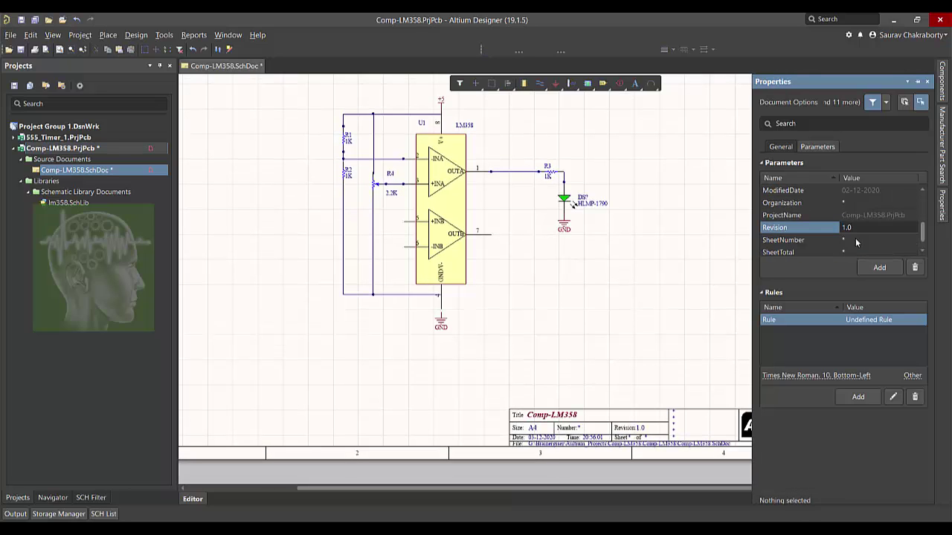
Number the project's schematic sheet with sheet number 1, document number 1 and sheet total 1
left_click(163, 35)
mouse_move(193, 135)
left_click(372, 221)
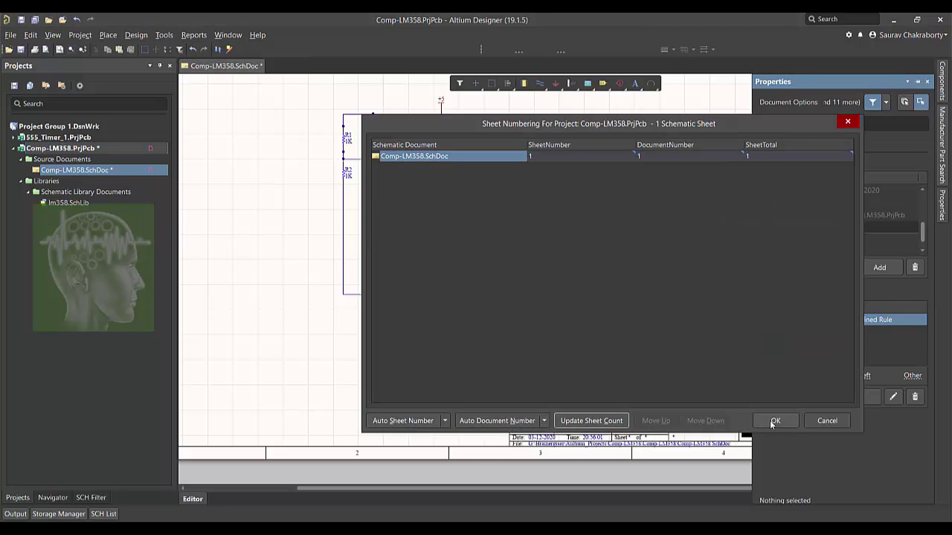
left_click(774, 421)
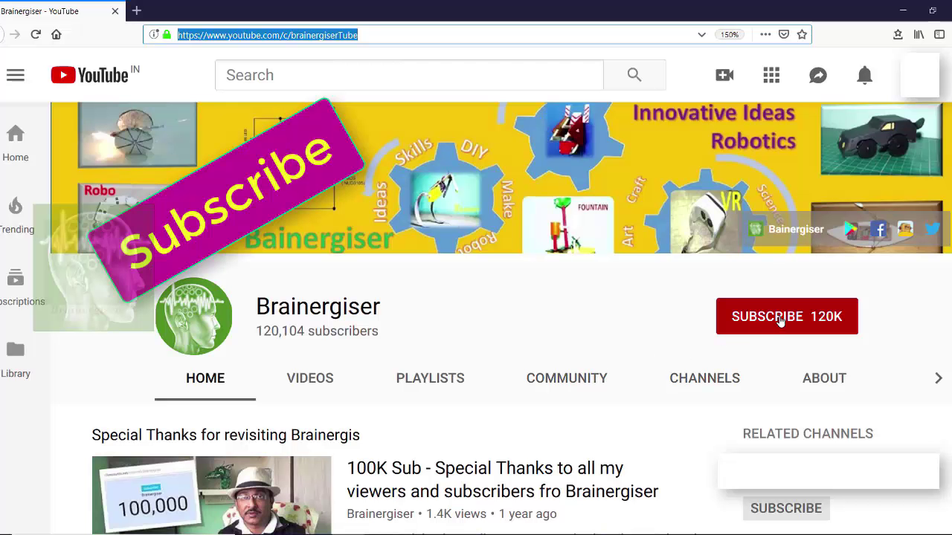
On YouTube in the browser, subscribe to the Brainergiser channel and turn on all its notifications
left_click(780, 318)
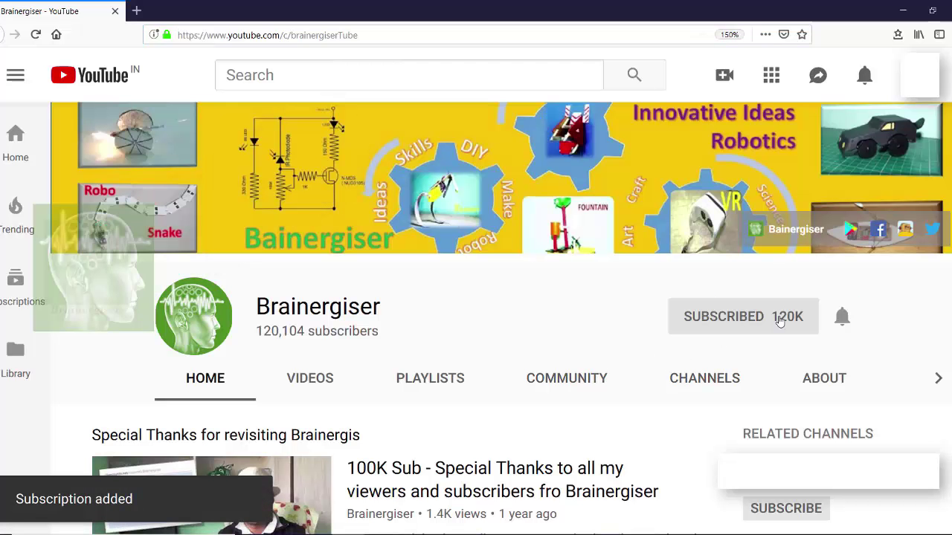
left_click(842, 317)
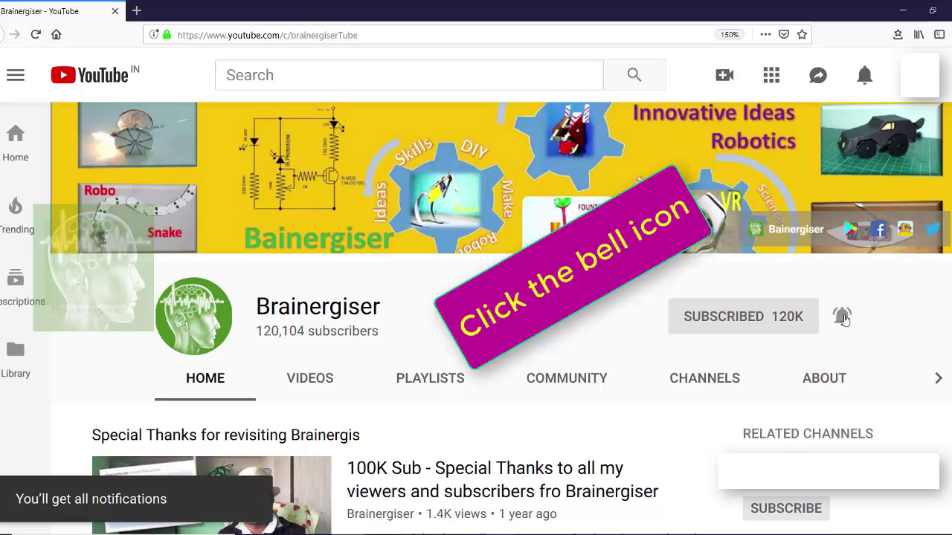